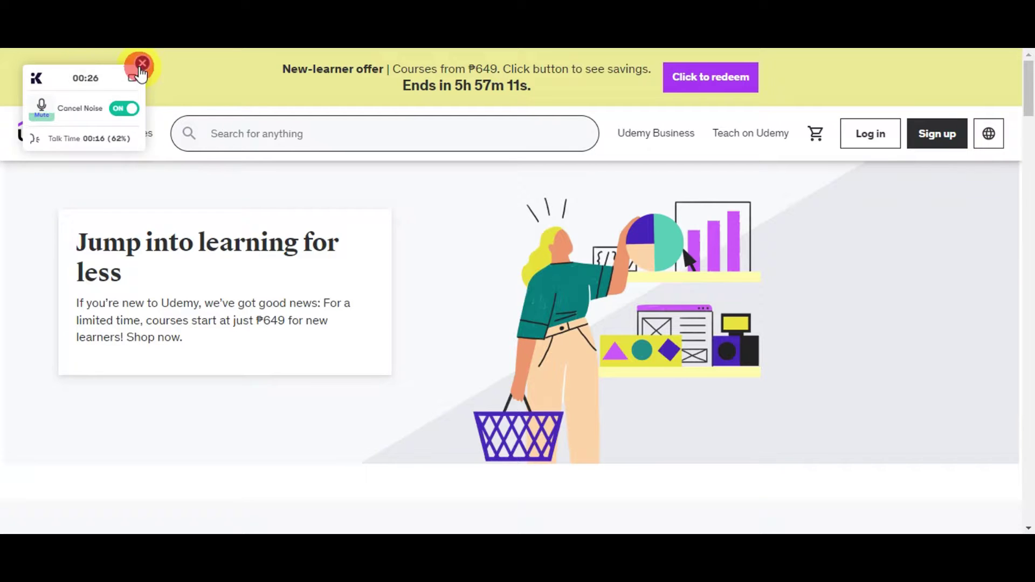
Close the floating recording panel and scroll the homepage down to the testimonials carousel.
click(142, 63)
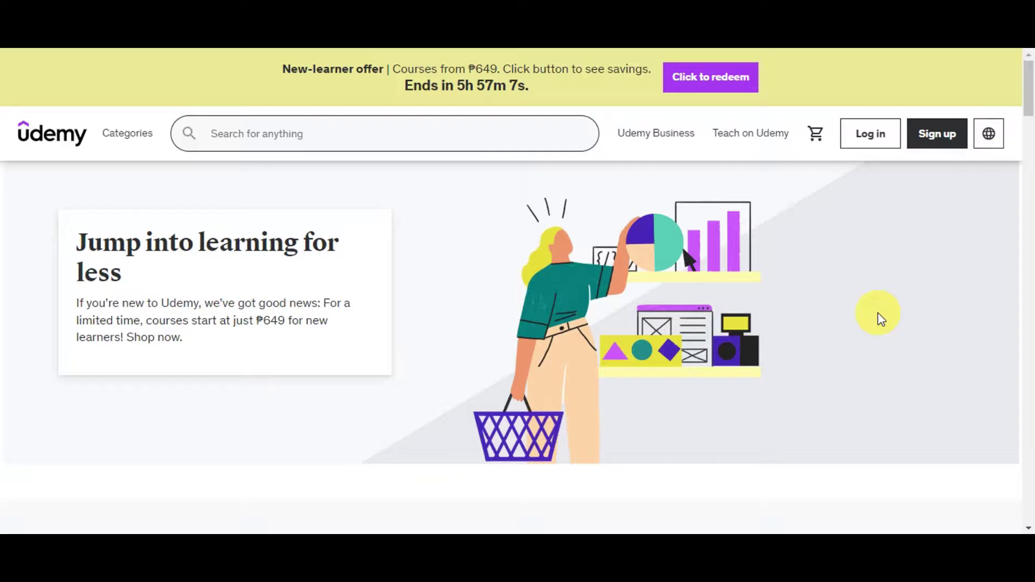
scroll(878, 314, down, 3)
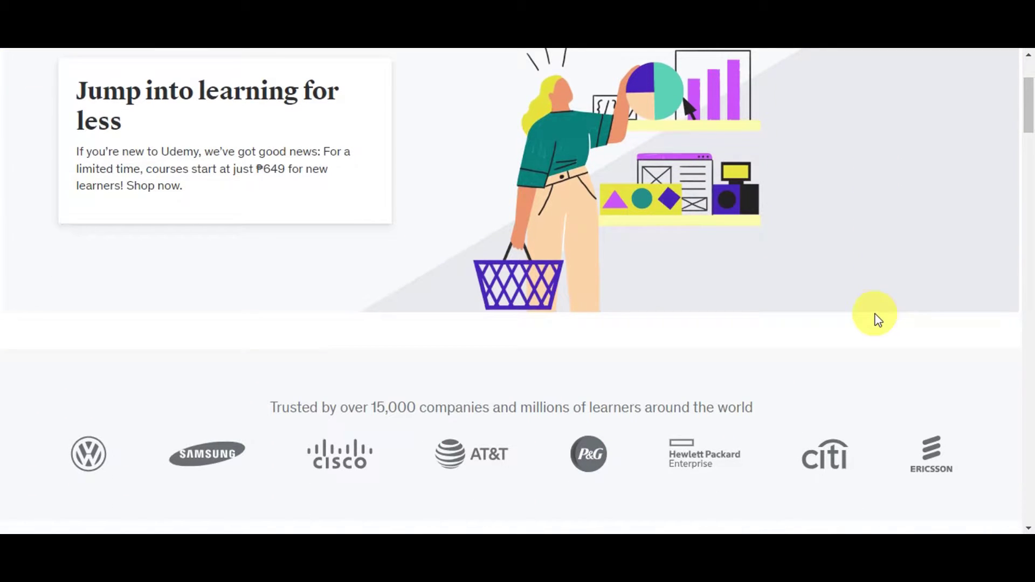
scroll(876, 318, down, 2)
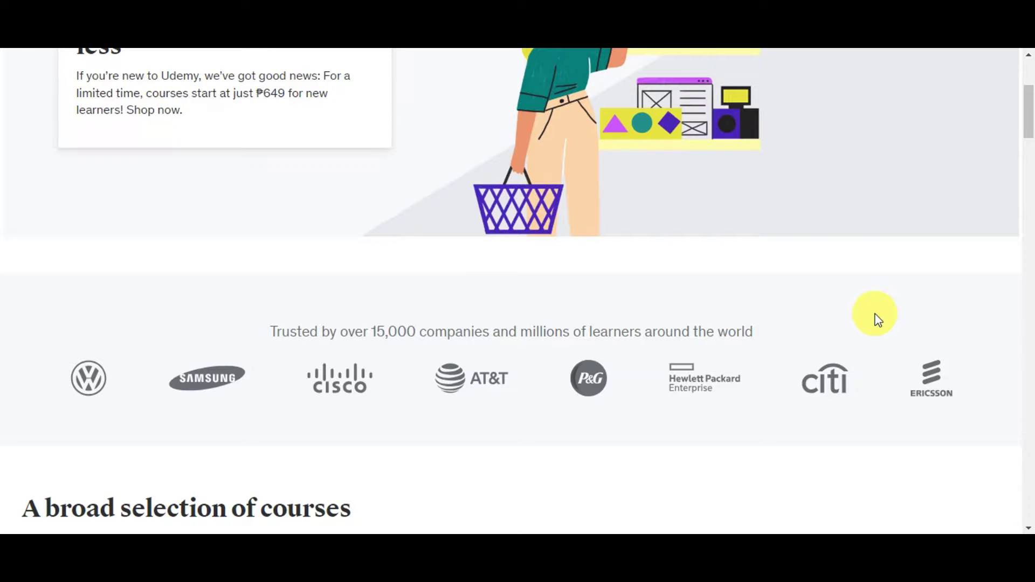
scroll(874, 315, down, 3)
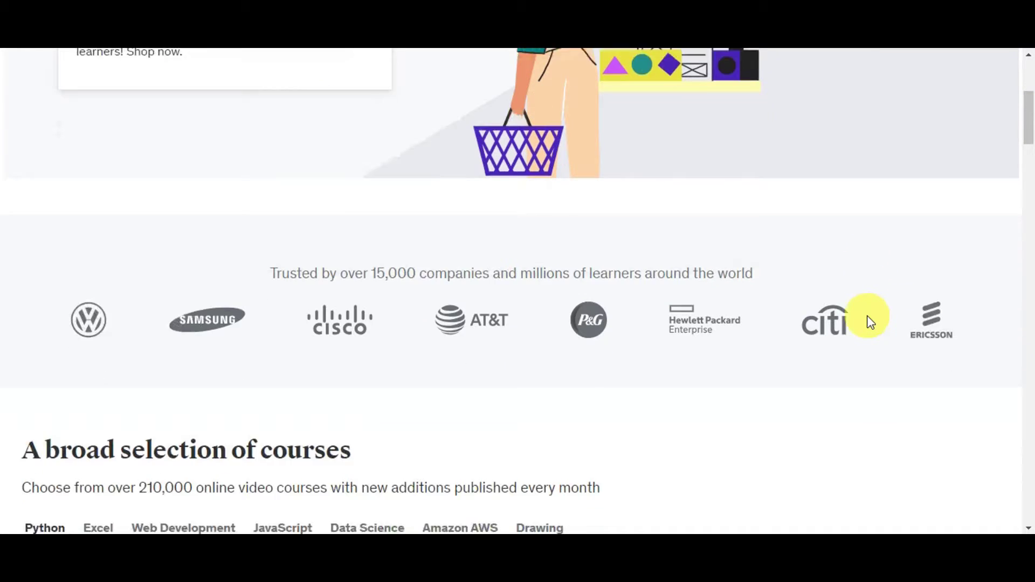
scroll(868, 320, down, 2)
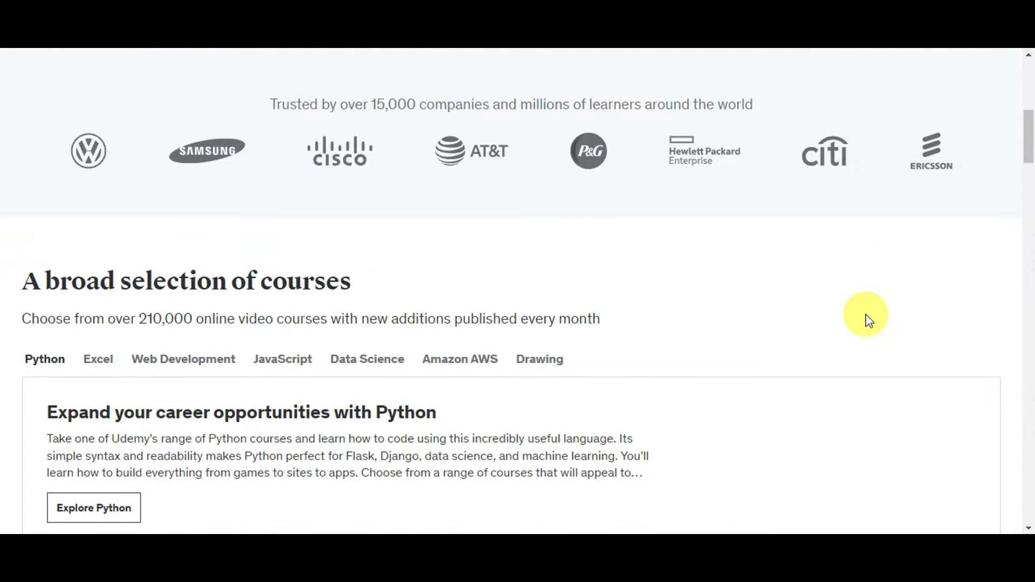
scroll(868, 320, down, 2)
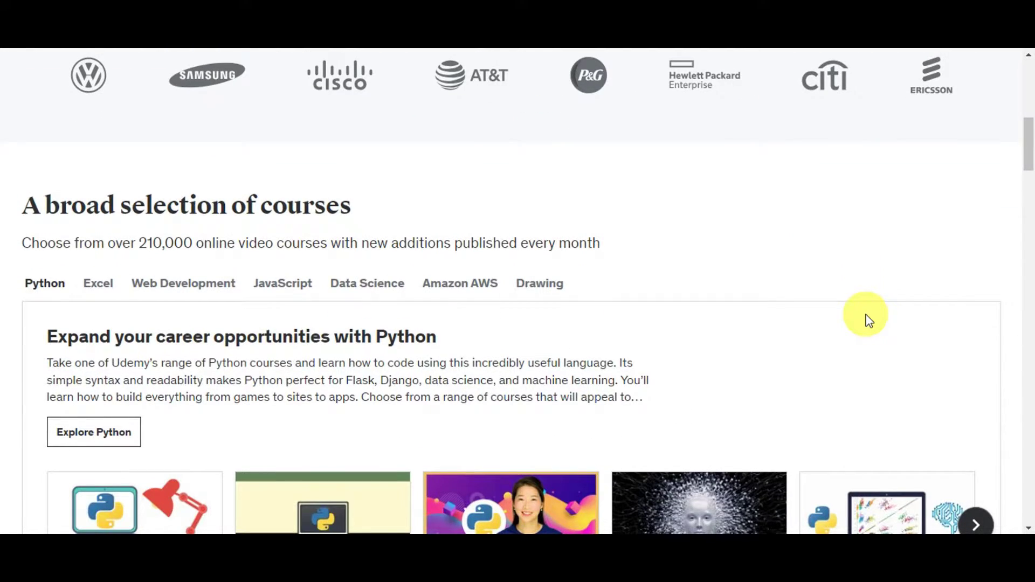
scroll(868, 321, down, 2)
scroll(869, 320, down, 2)
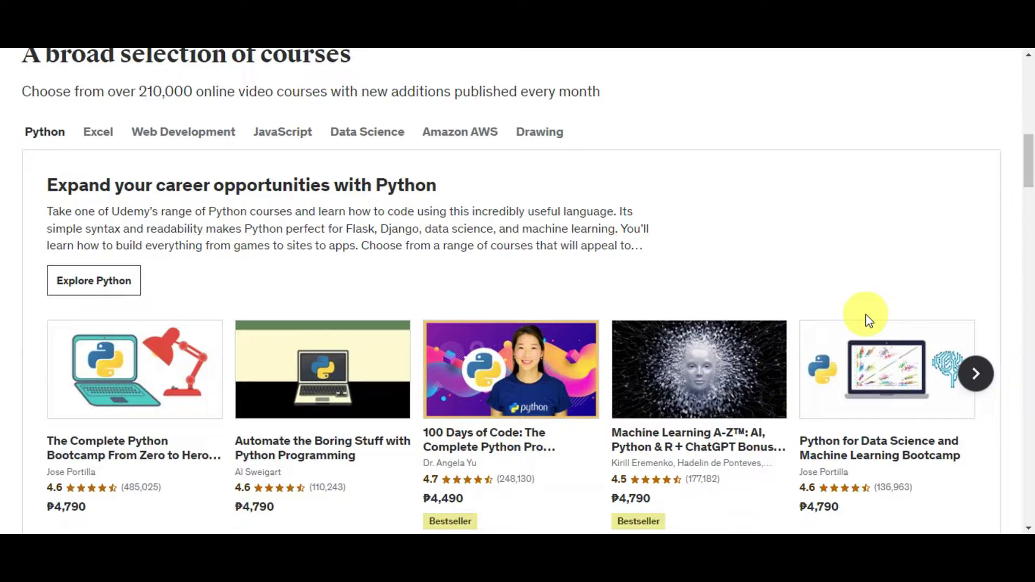
scroll(869, 321, down, 2)
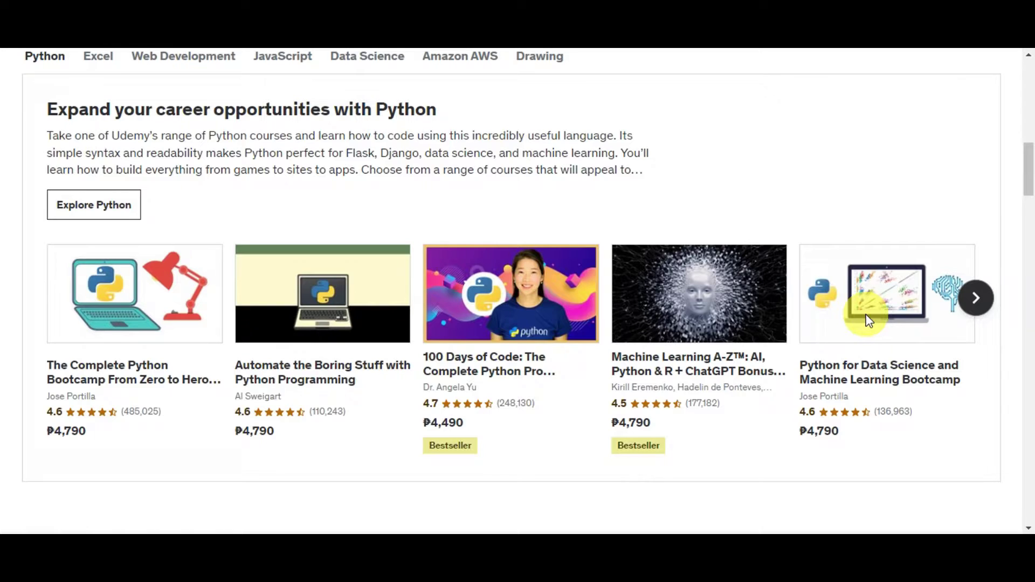
scroll(869, 320, down, 2)
scroll(868, 320, down, 2)
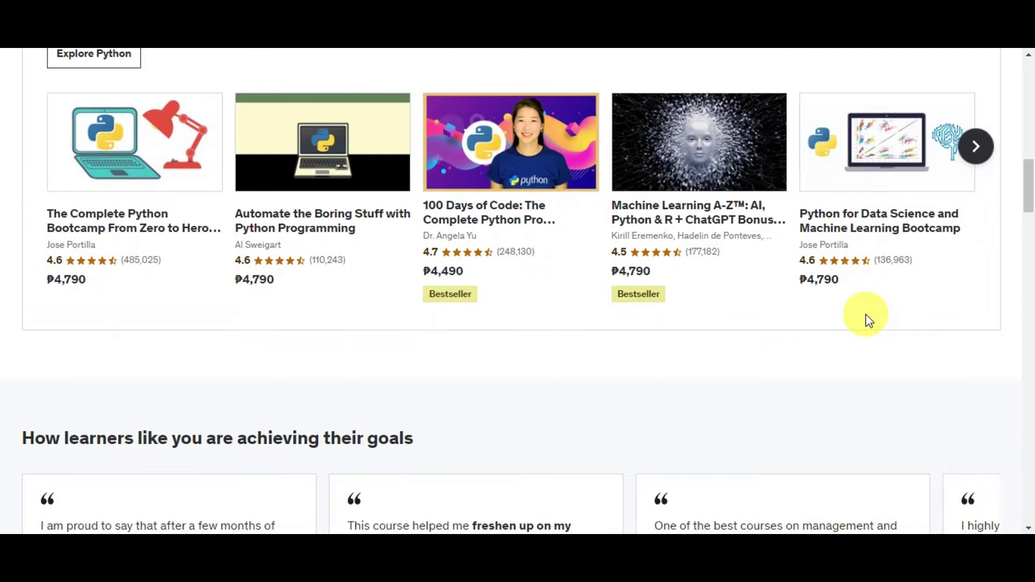
scroll(869, 320, up, 4)
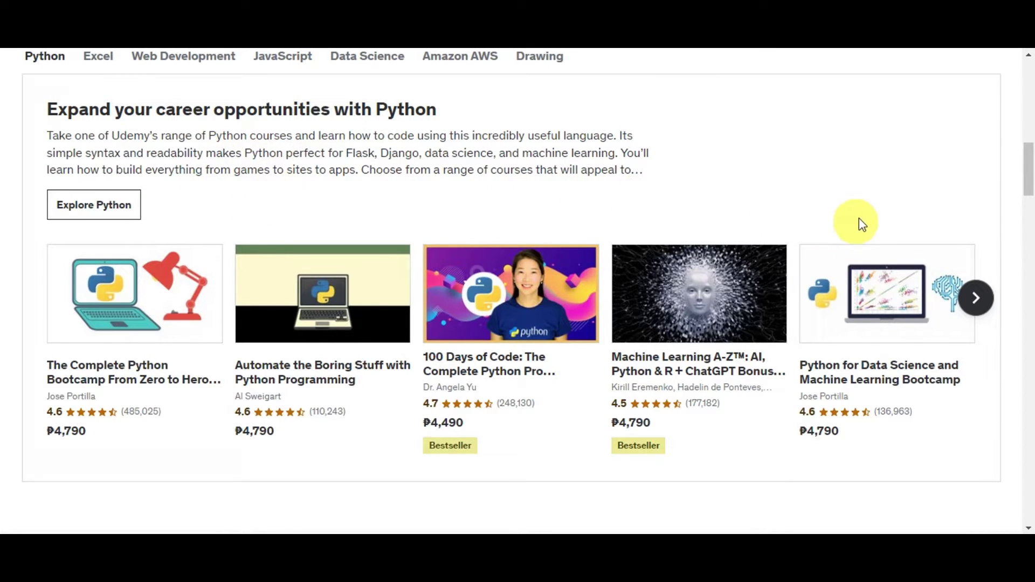
scroll(199, 173, up, 4)
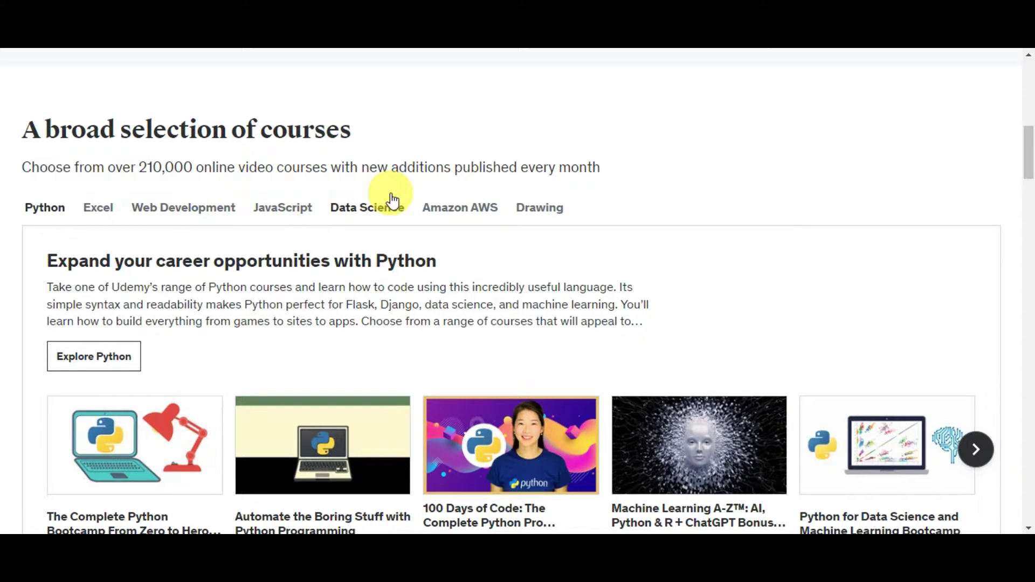
scroll(893, 217, down, 3)
scroll(893, 216, down, 8)
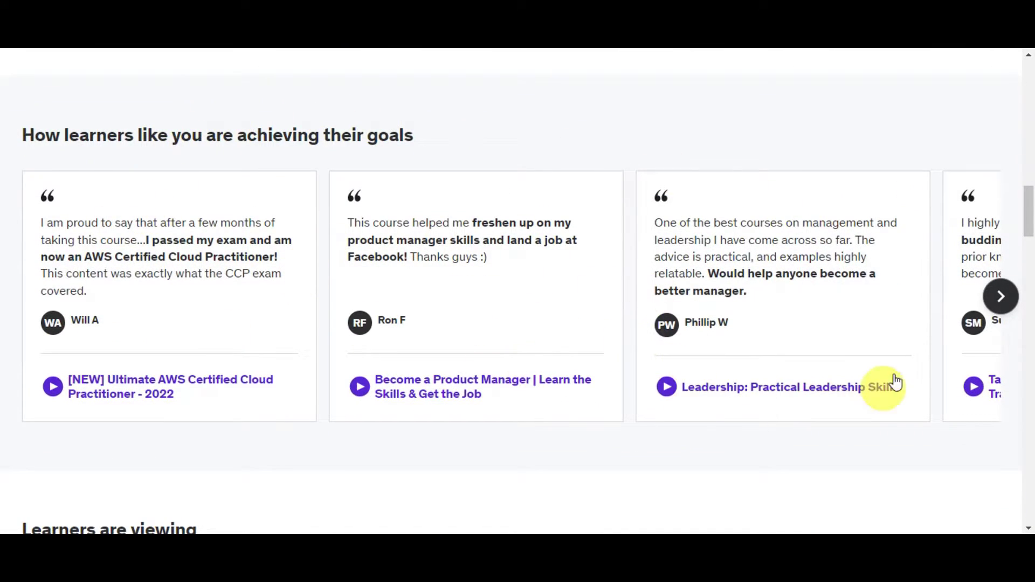
Advance the testimonials carousel one review and scroll down to the Udemy Business section.
click(1007, 297)
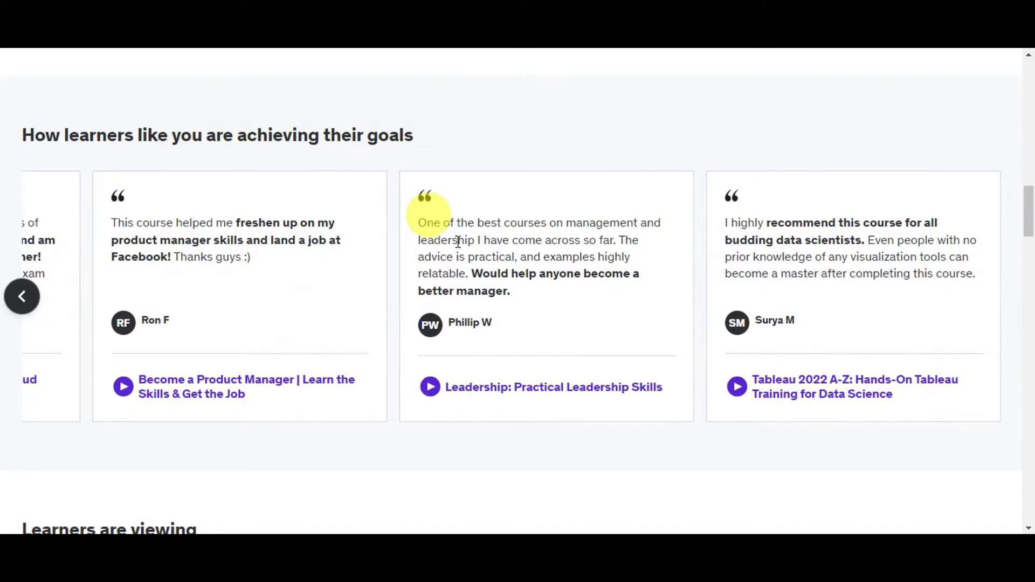
scroll(919, 180, down, 3)
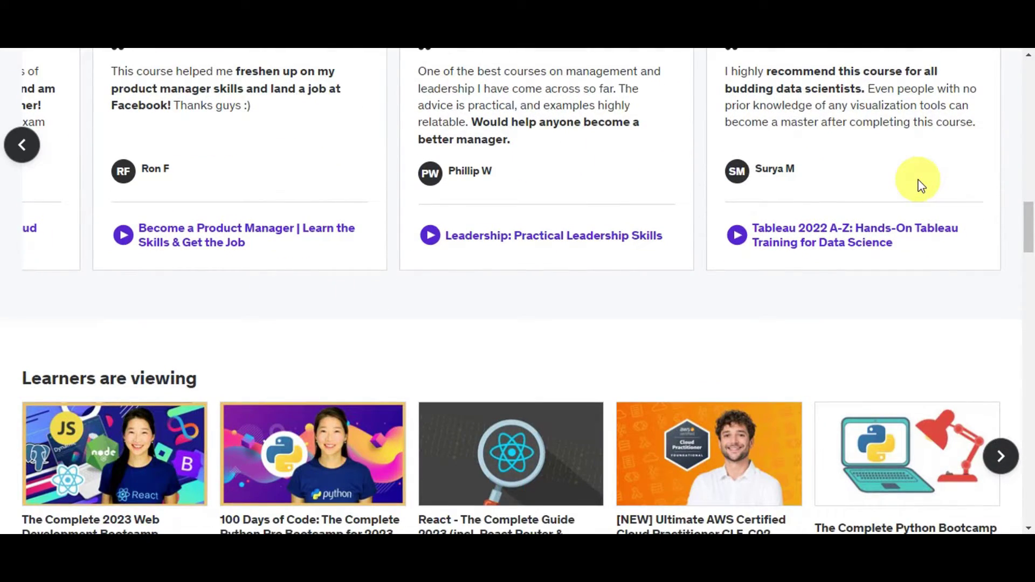
scroll(920, 180, down, 3)
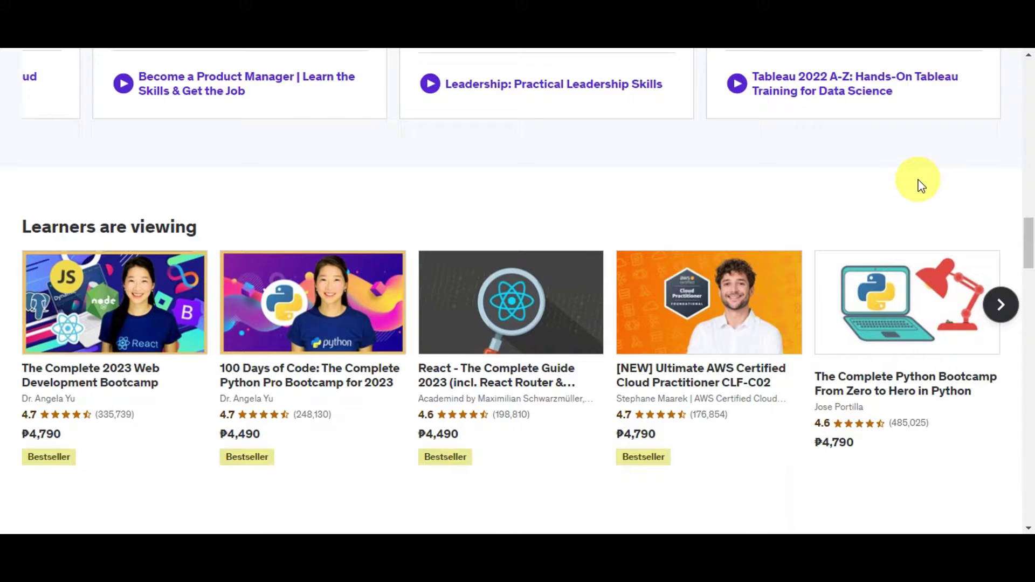
scroll(919, 185, down, 2)
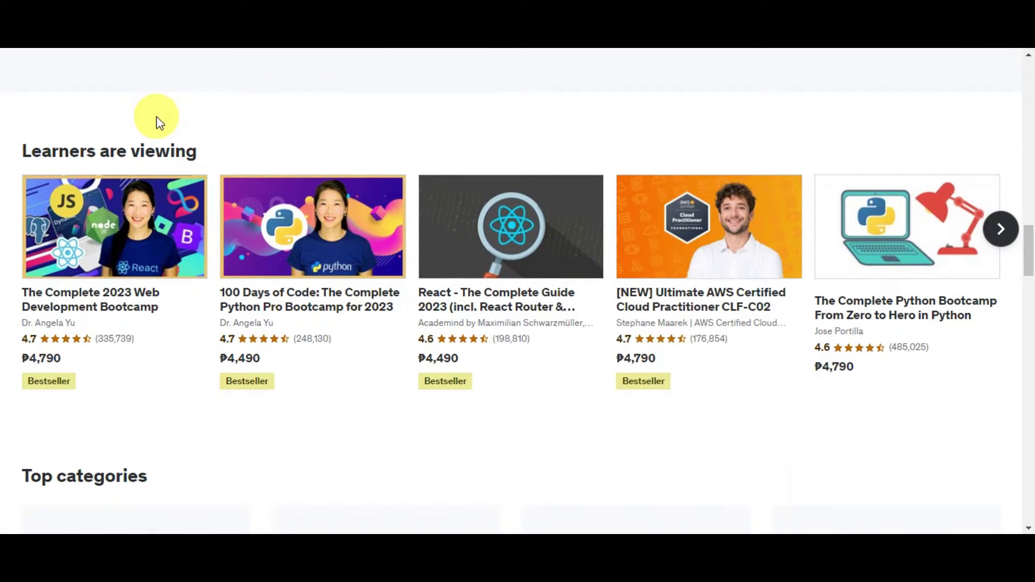
scroll(157, 116, down, 2)
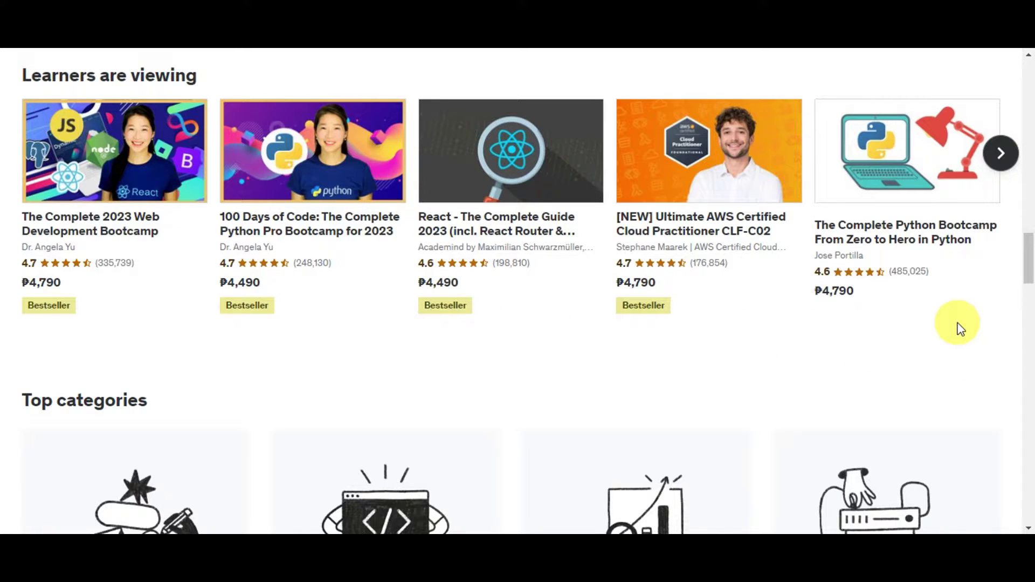
scroll(960, 329, down, 5)
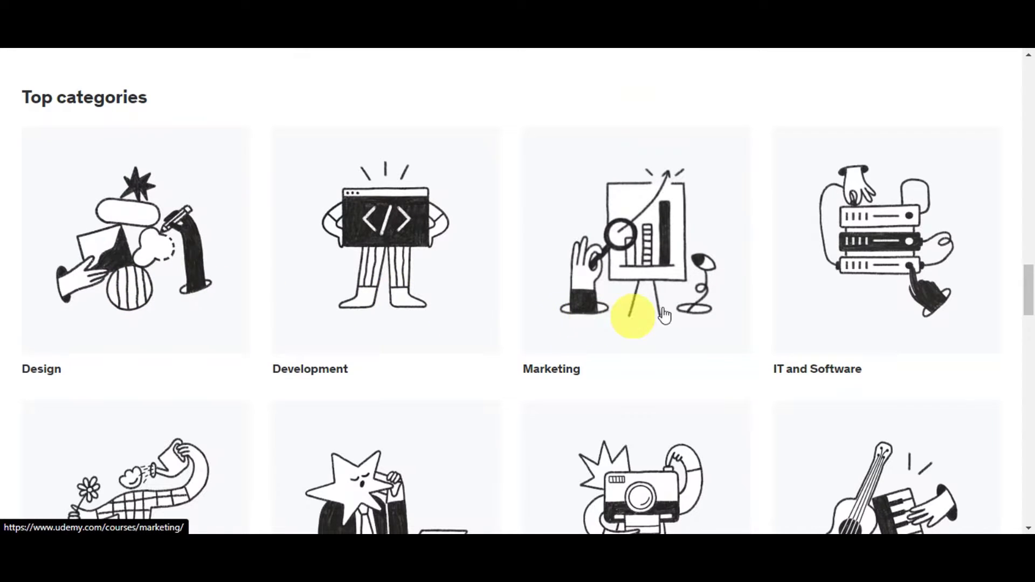
scroll(810, 318, down, 1)
scroll(810, 318, down, 7)
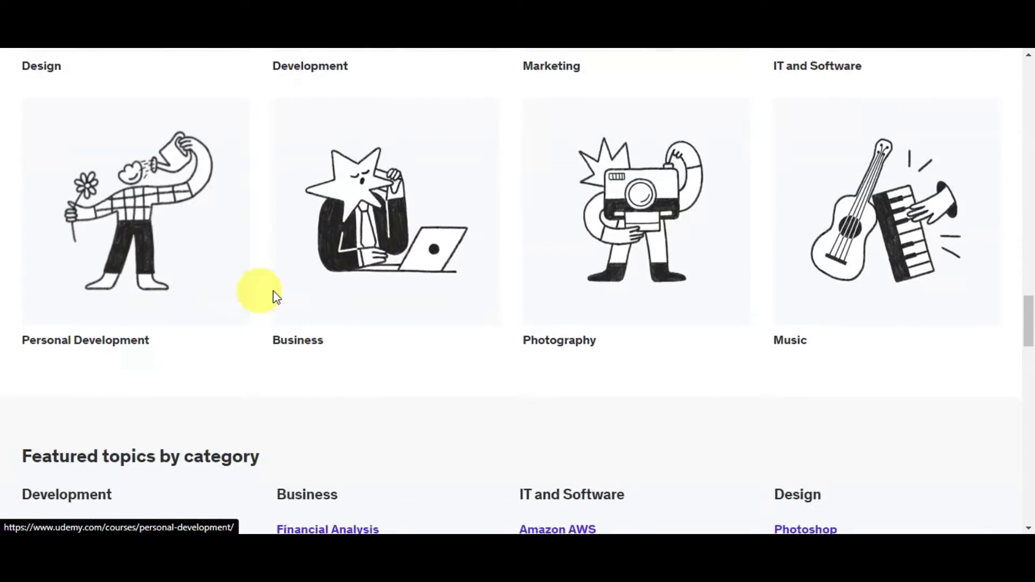
scroll(717, 232, down, 4)
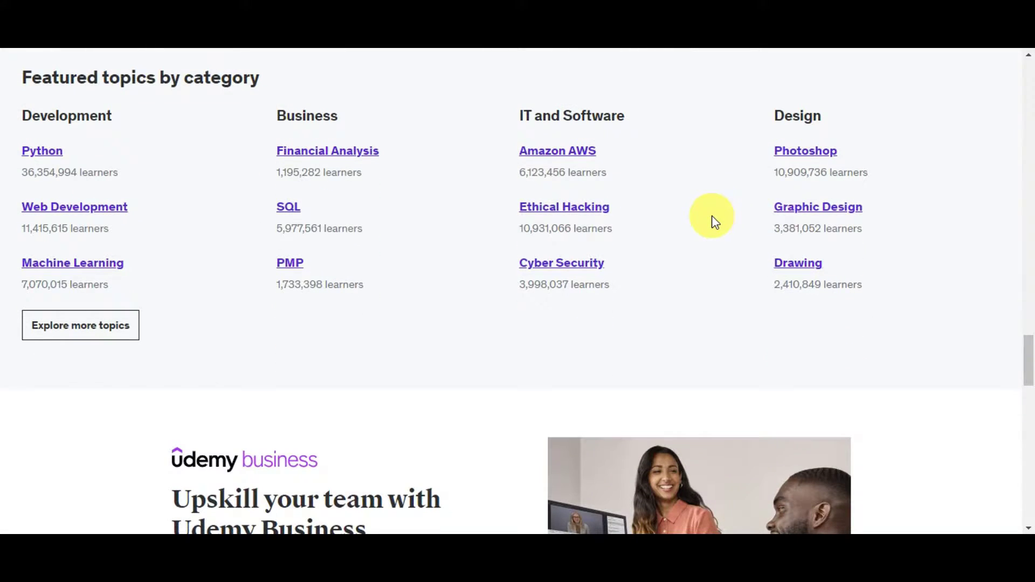
scroll(711, 221, up, 1)
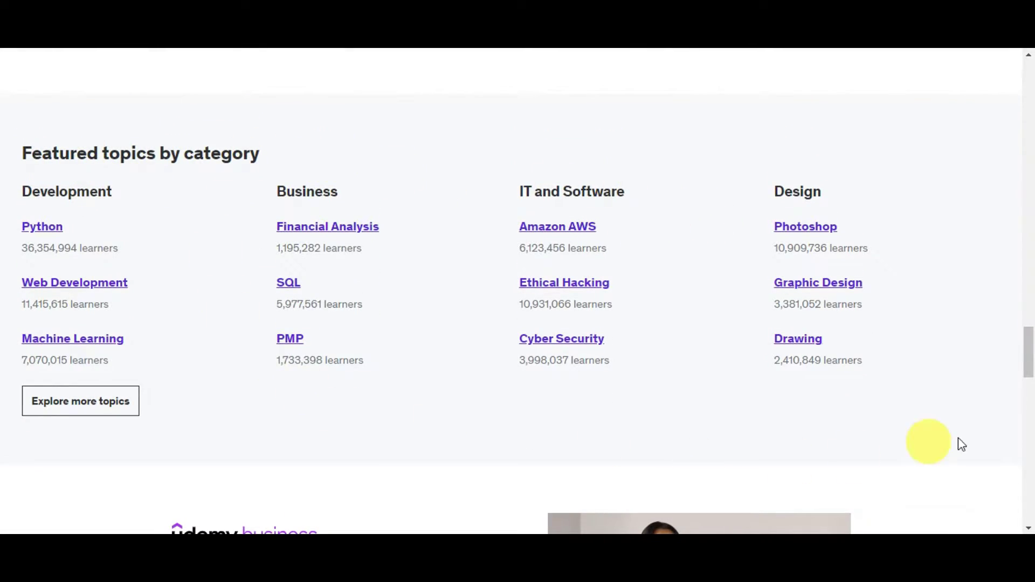
scroll(968, 327, down, 7)
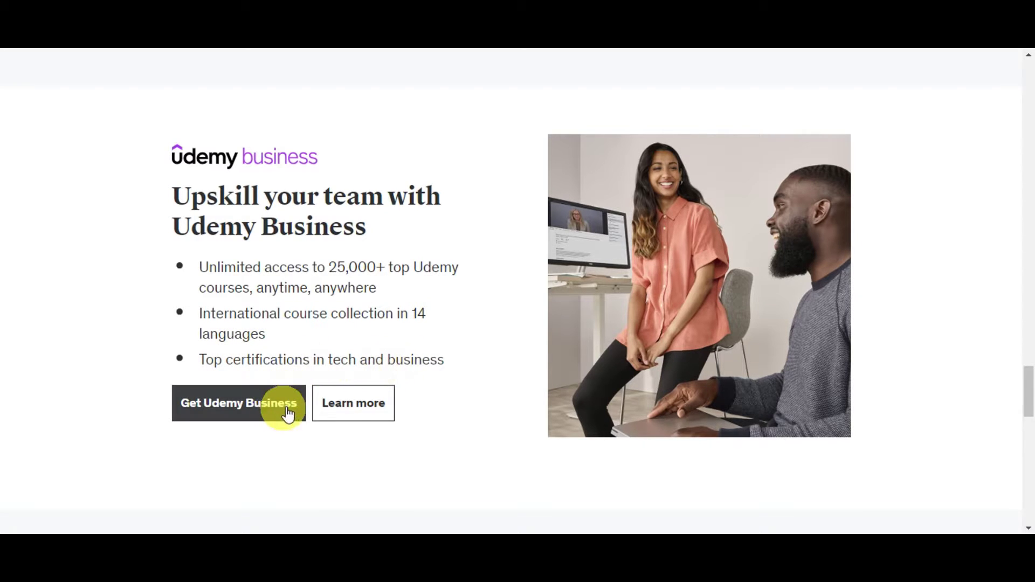
scroll(523, 338, down, 5)
scroll(521, 330, down, 10)
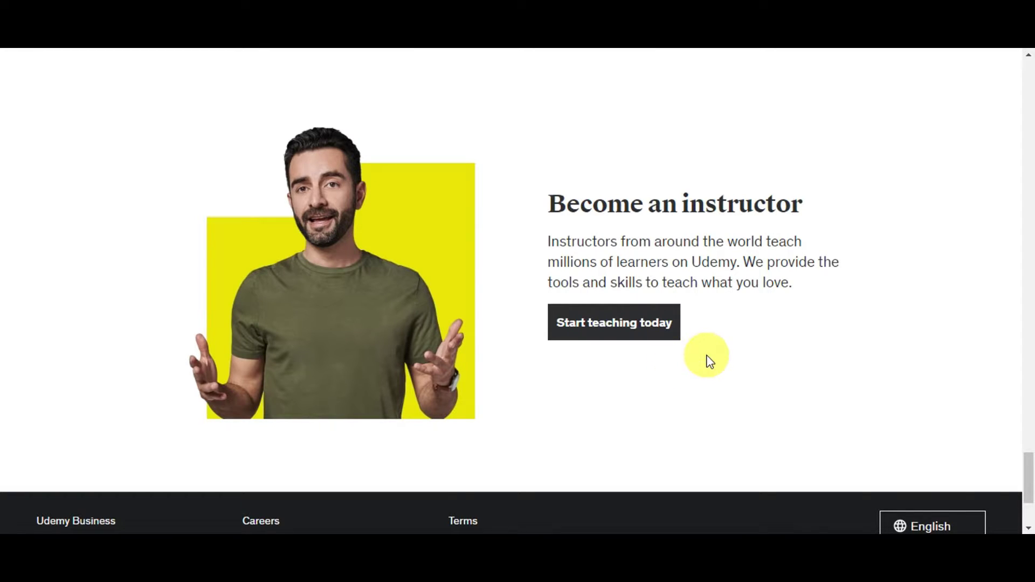
scroll(829, 379, up, 4)
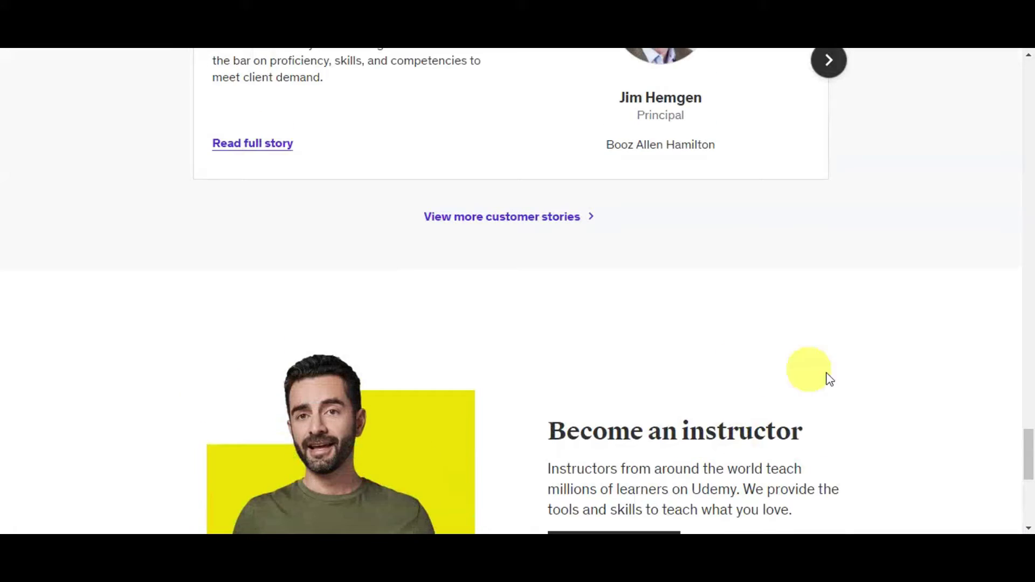
drag(1026, 439, 989, 63)
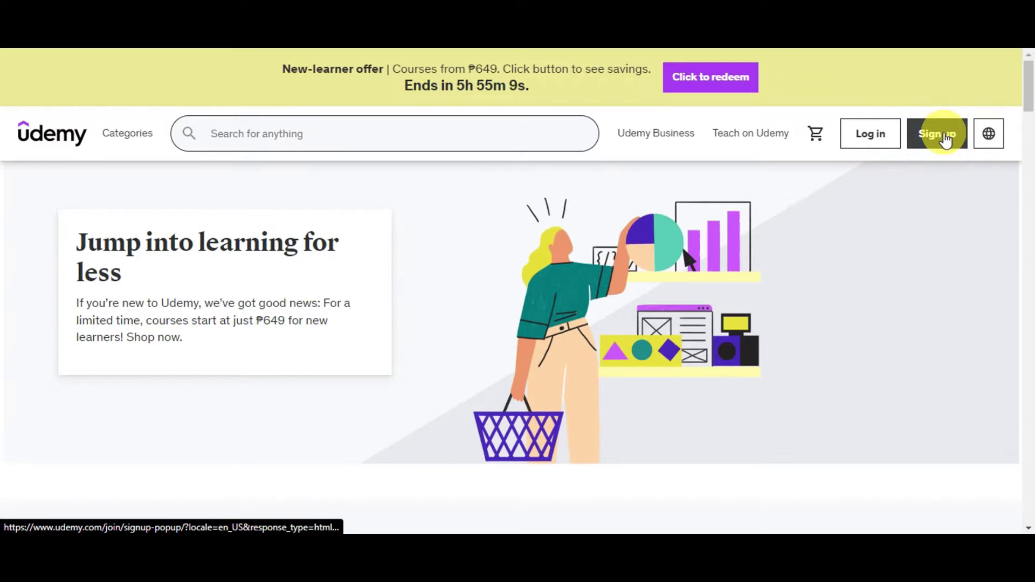
Open the Sign up page with empty full name, email and password fields.
click(943, 137)
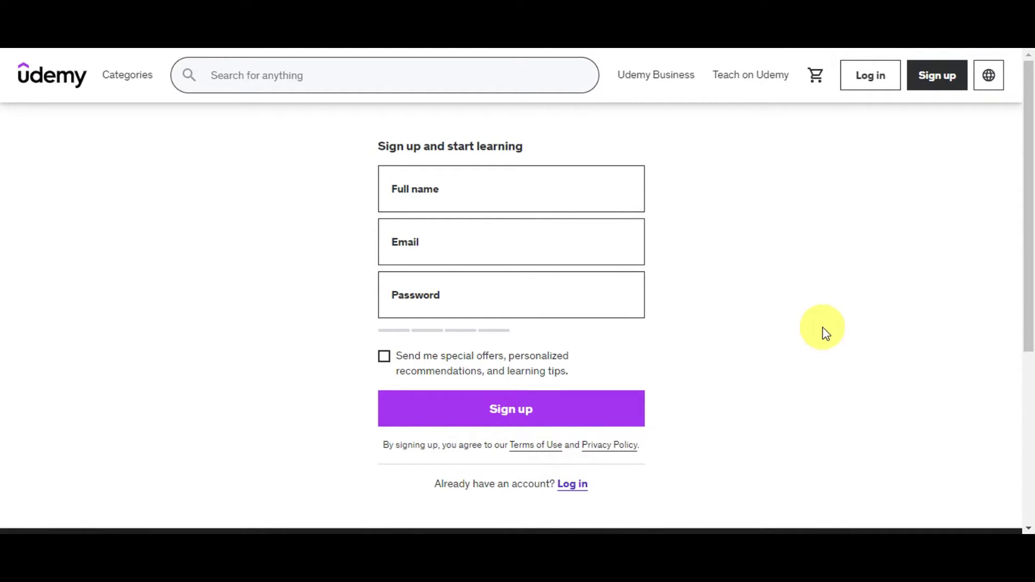
Switch from the sign-up form to Log in and sign in with the existing account.
click(573, 485)
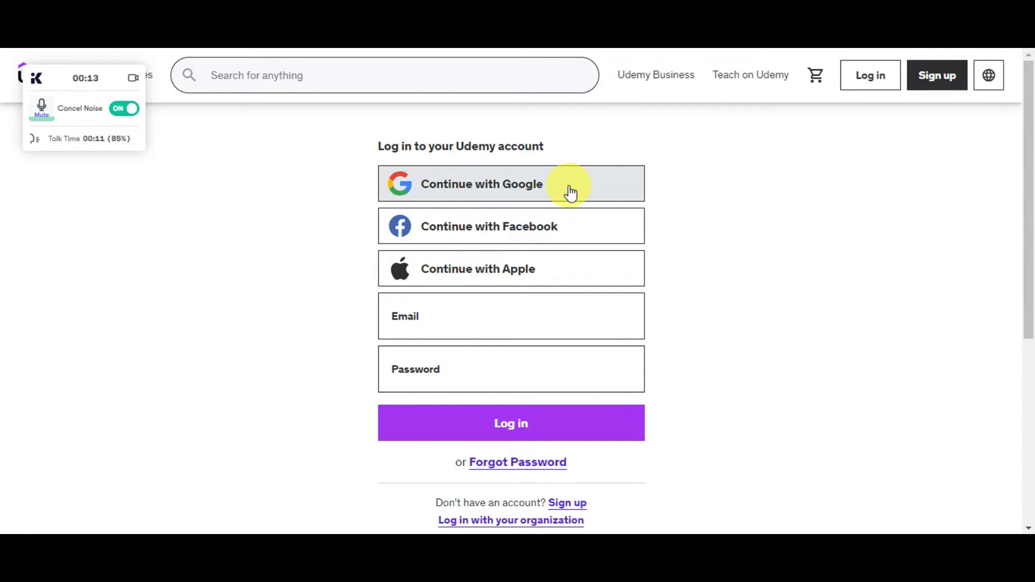
click(464, 186)
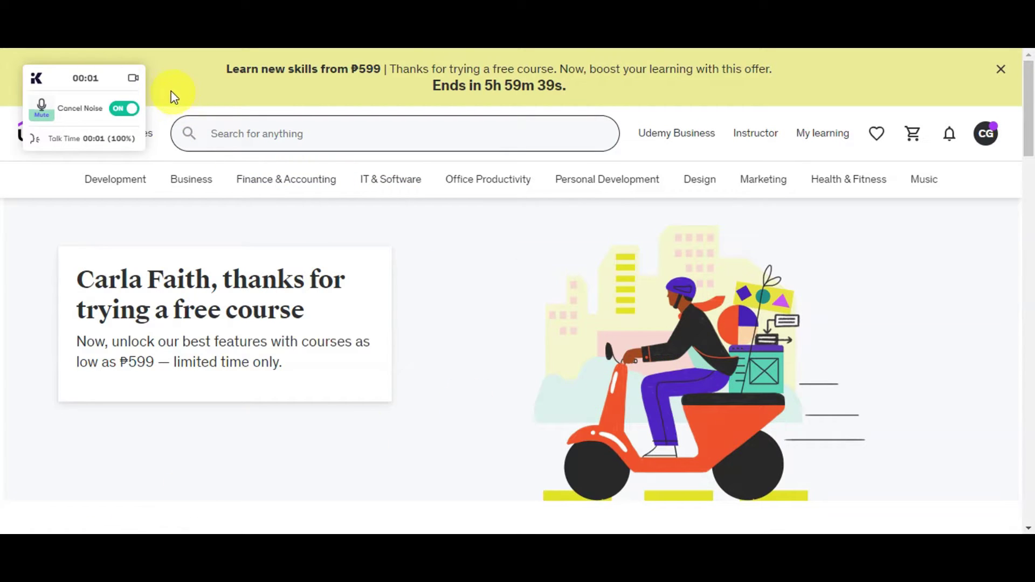
click(143, 63)
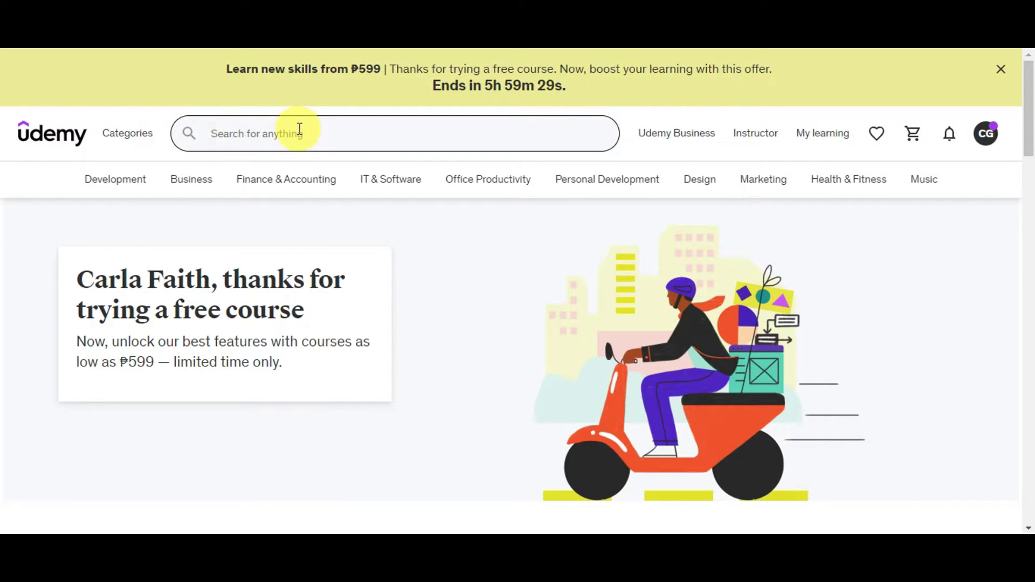
mouse_move(132, 130)
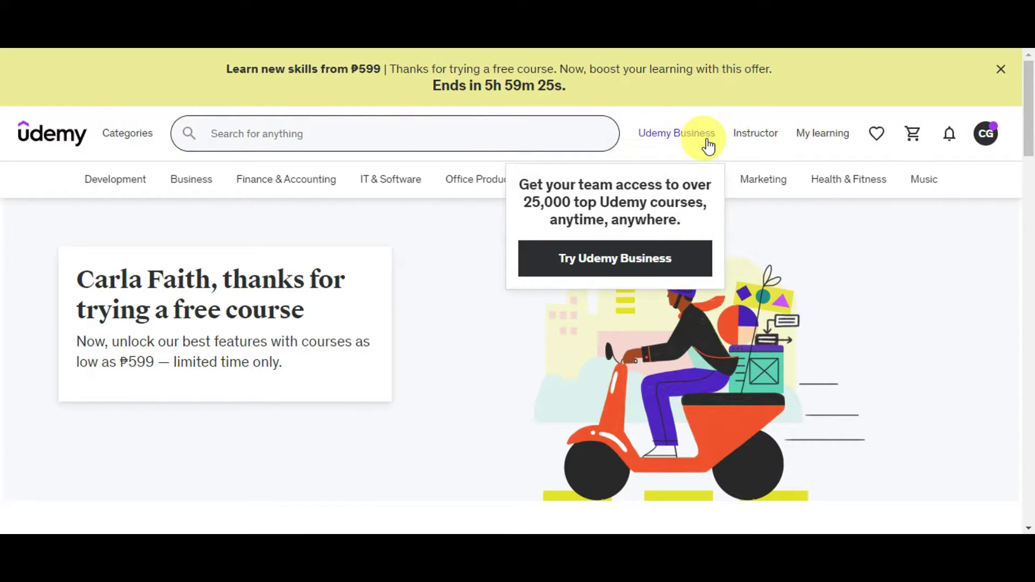
mouse_move(802, 154)
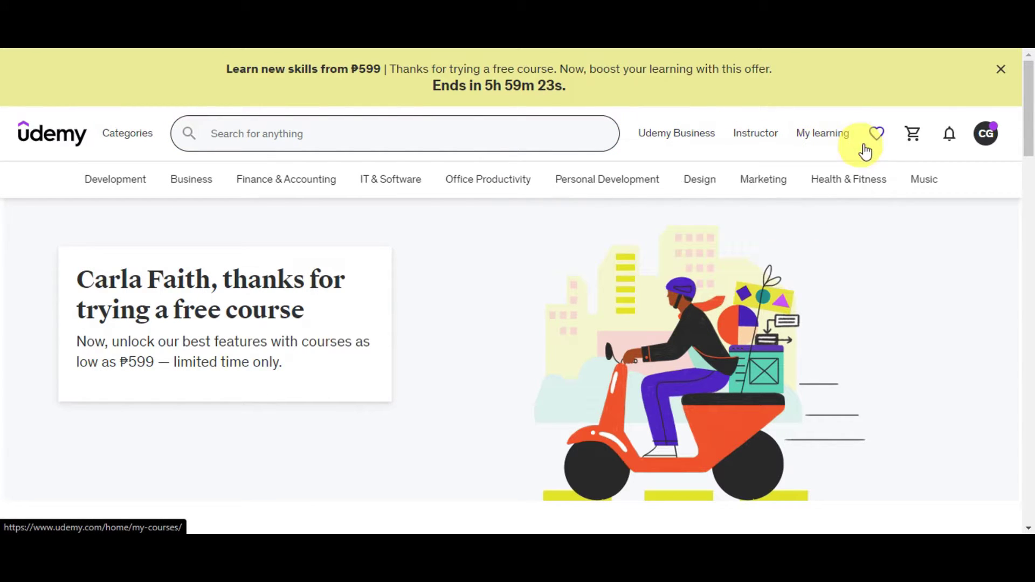
mouse_move(880, 147)
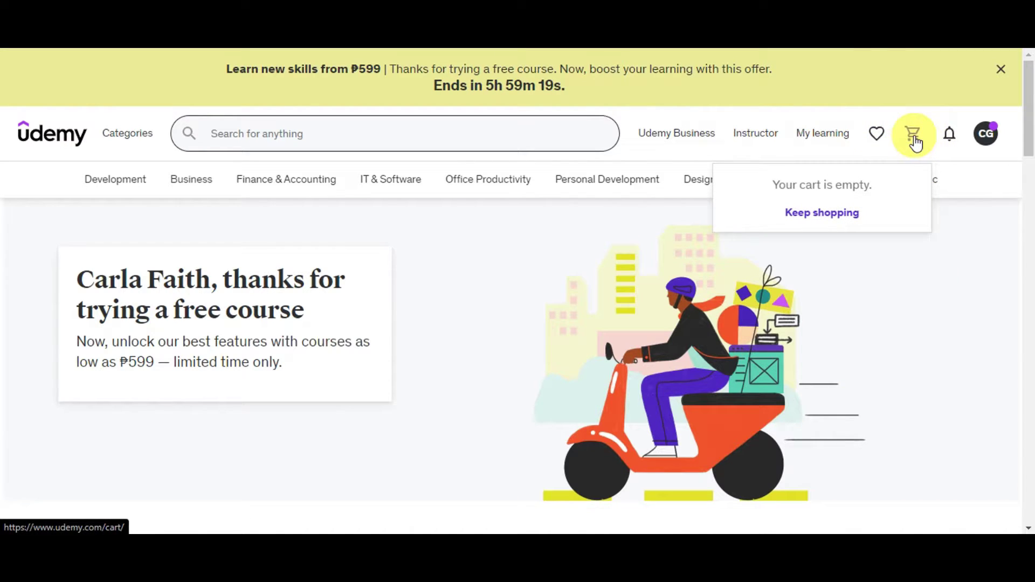
mouse_move(945, 141)
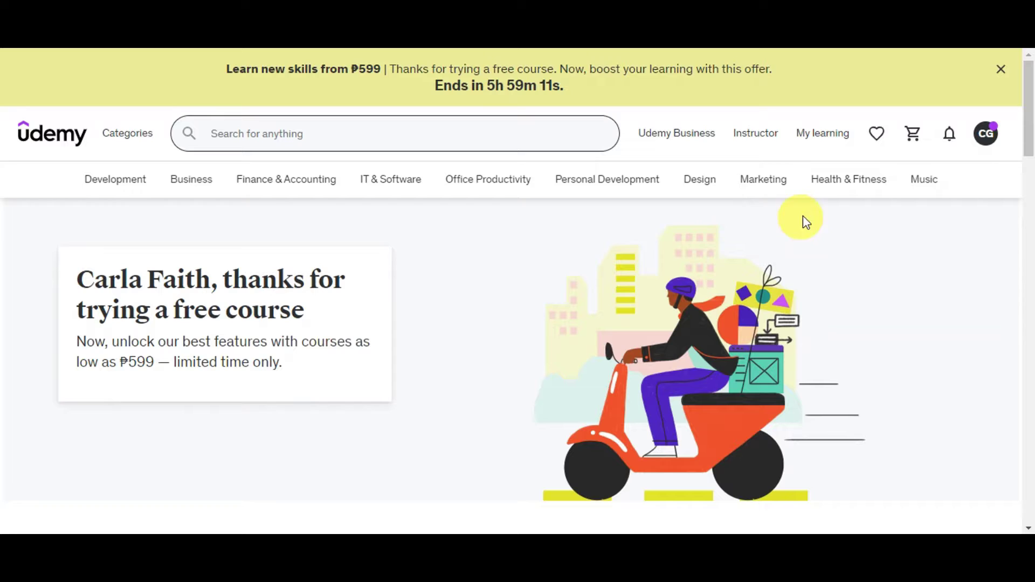
Go to My learning, where the Schedule time to learn prompt appears.
click(818, 134)
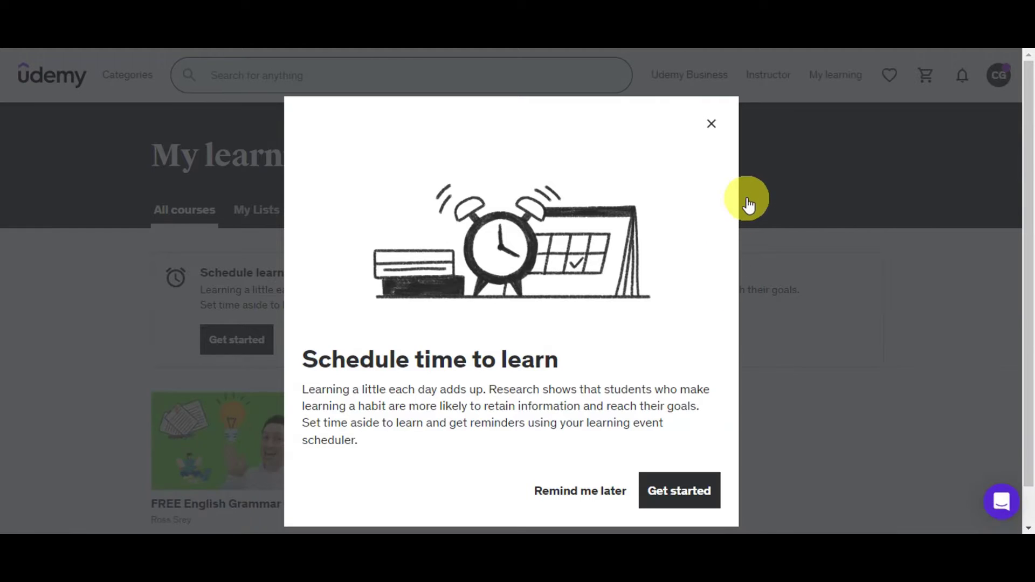
click(556, 501)
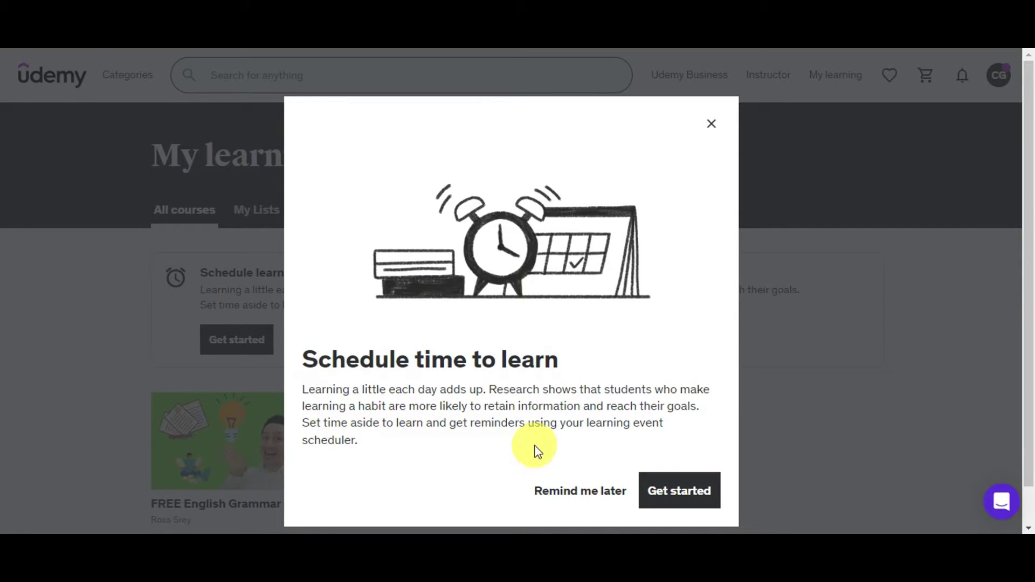
Close the scheduling prompt and scroll down to the FREE English Grammar Course card.
click(712, 125)
scroll(804, 340, down, 1)
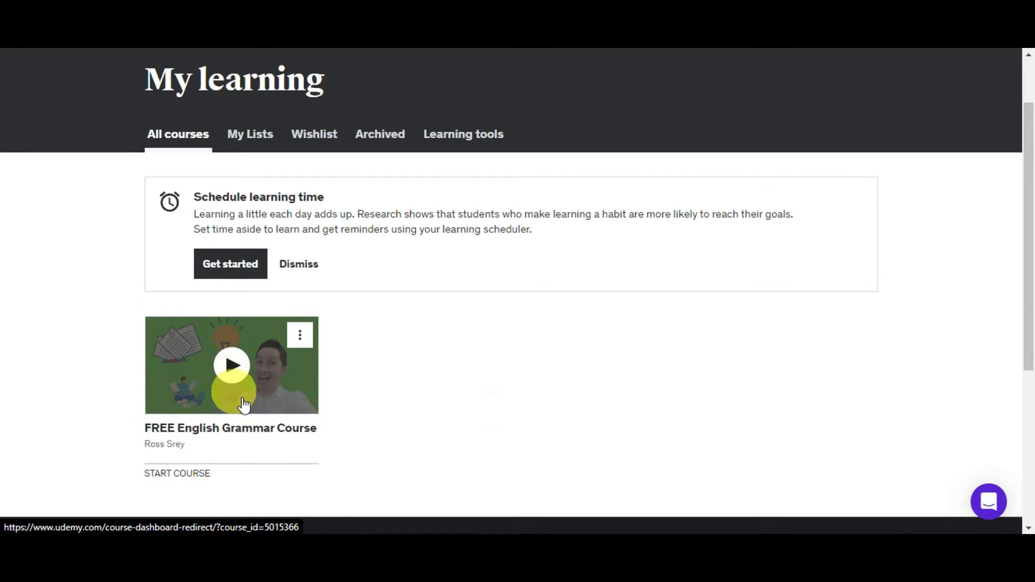
Open the FREE English Grammar Course and expand the Section 1: Introduction lectures.
click(268, 388)
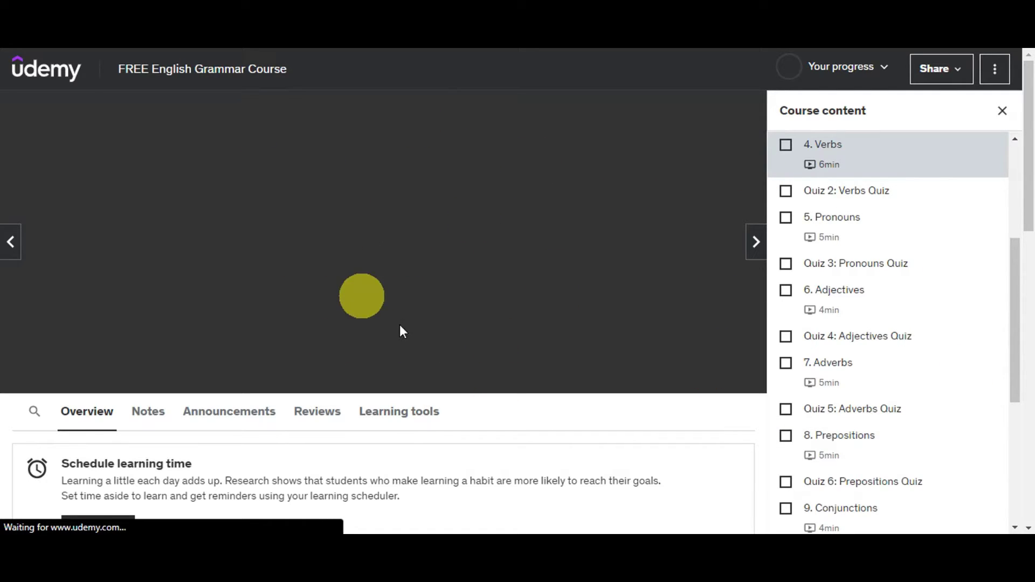
scroll(862, 329, up, 5)
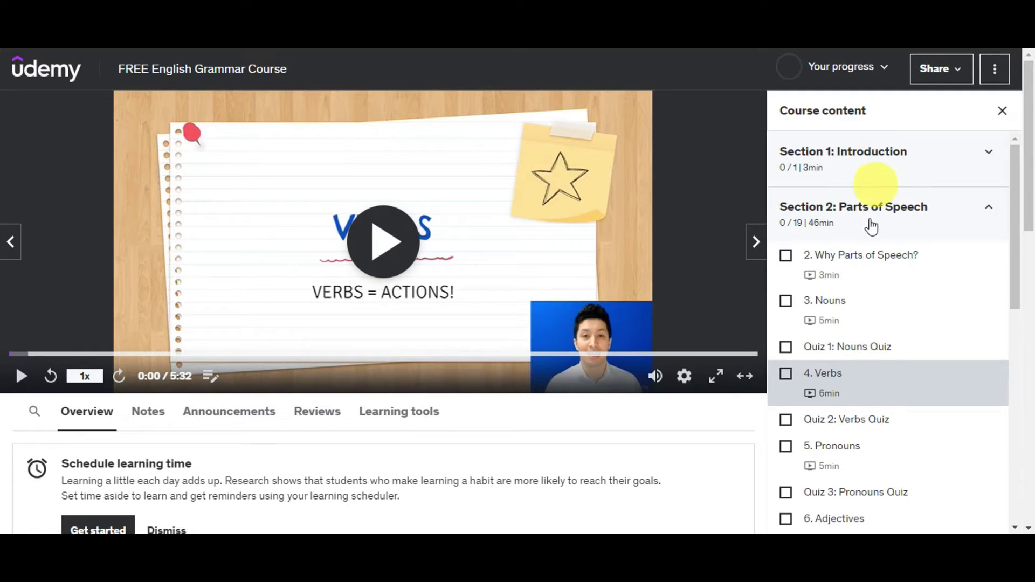
click(919, 178)
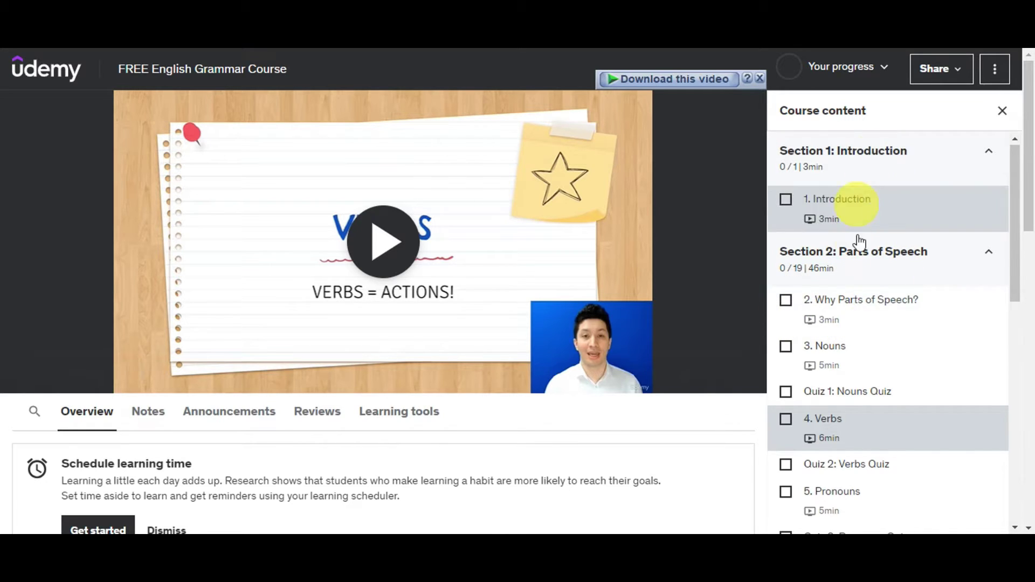
scroll(871, 428, down, 2)
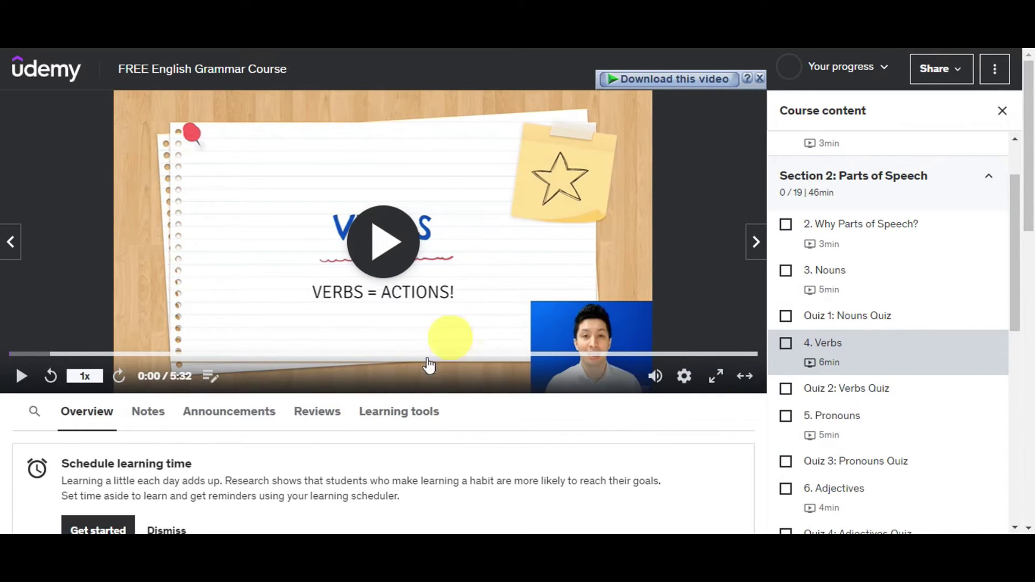
scroll(323, 355, down, 2)
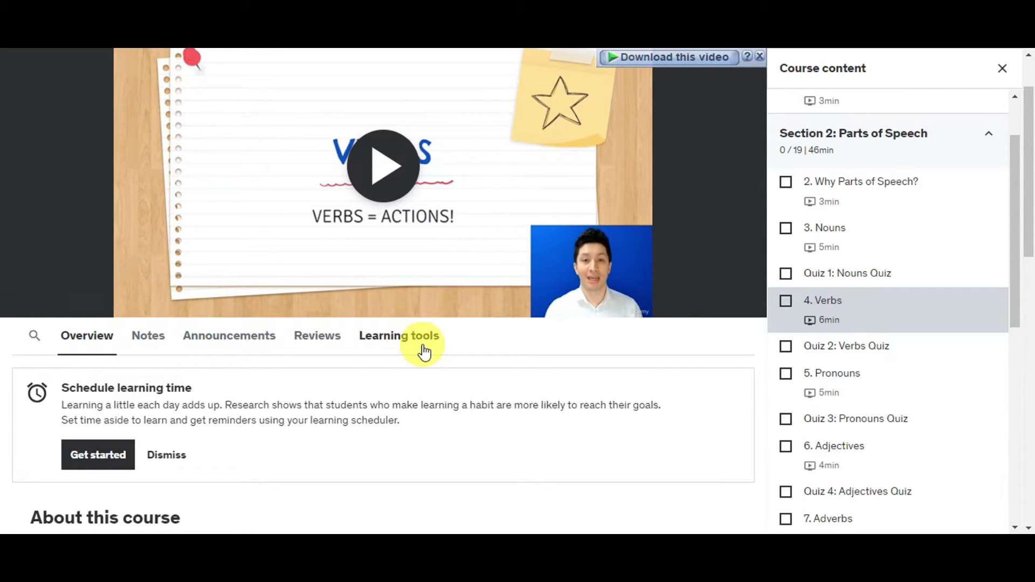
scroll(589, 400, up, 2)
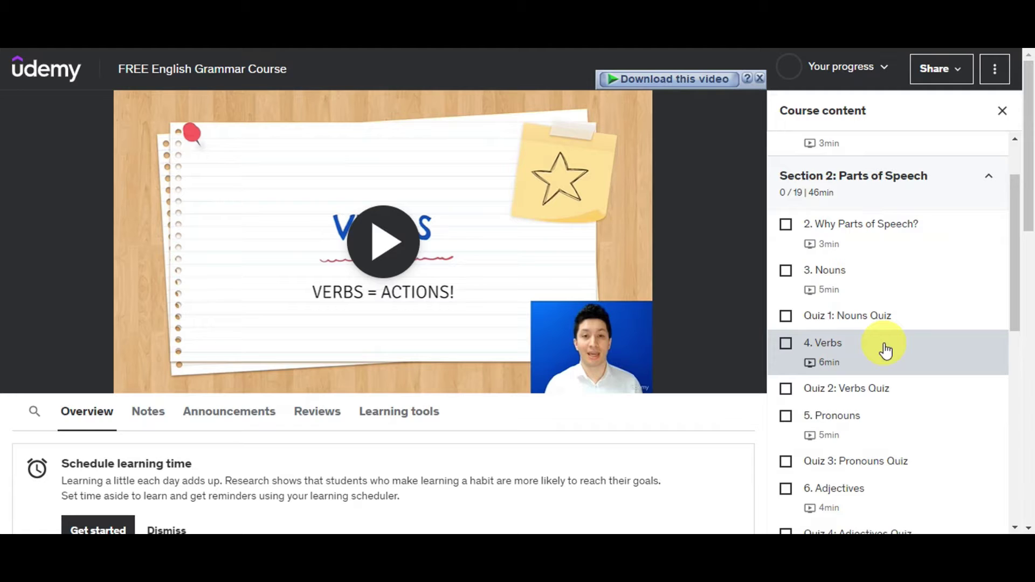
Open the 4. Verbs lecture, start it playing, then pause it.
click(814, 352)
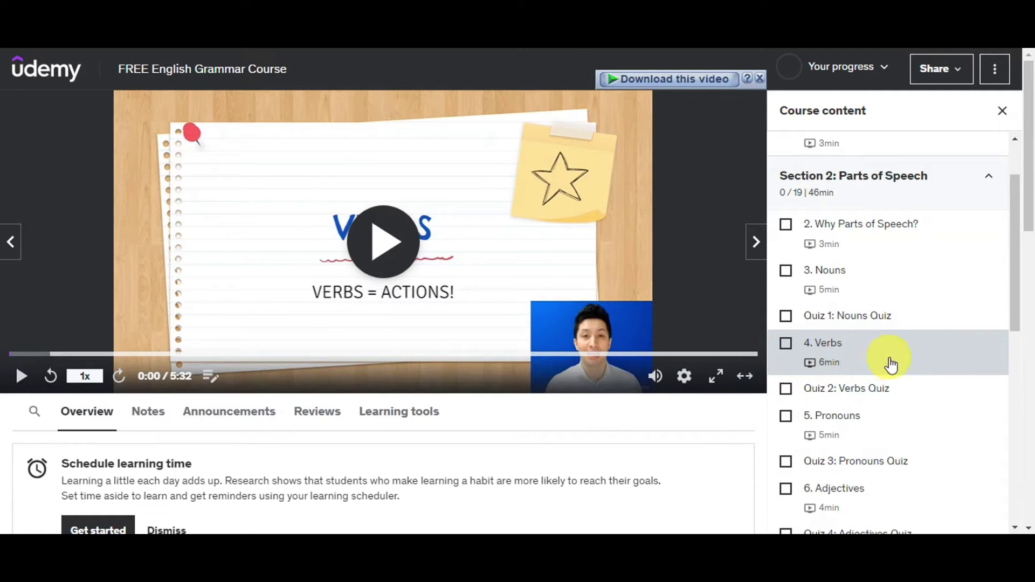
click(850, 351)
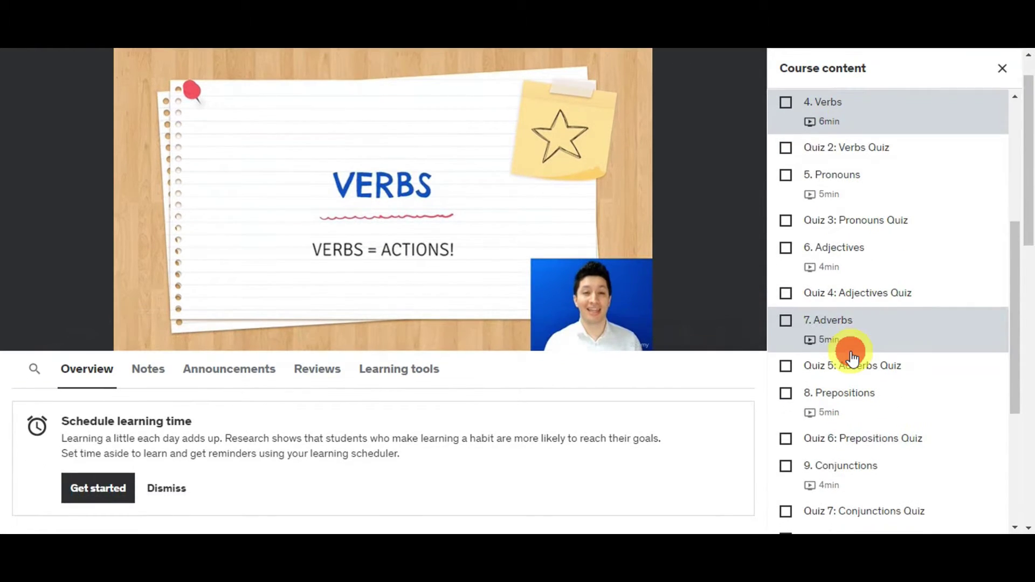
click(422, 190)
scroll(700, 335, up, 1)
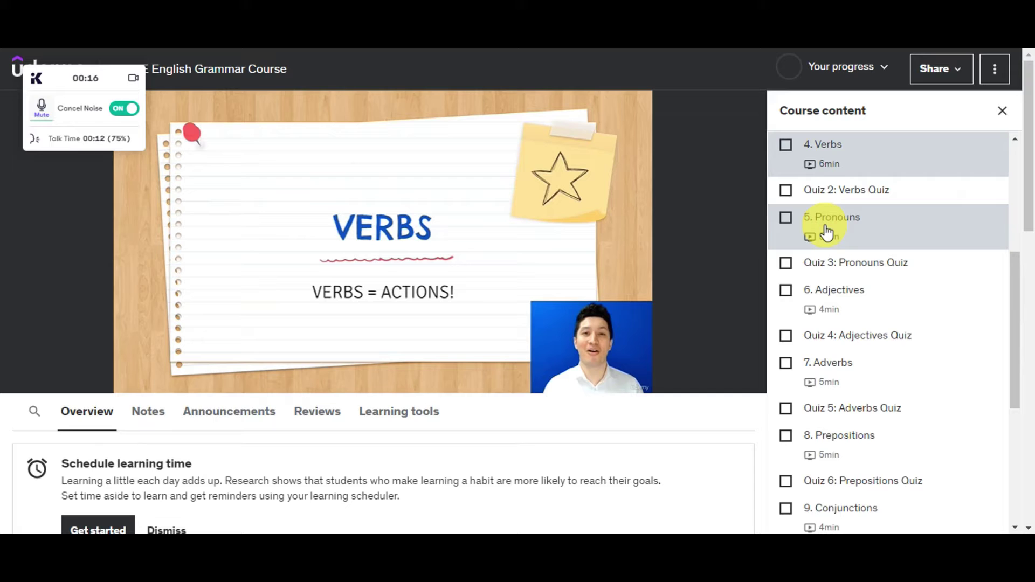
Open DevTools, replay the lecture to capture its WebHD_720p.mp4 request, and right-click that request.
key(F12)
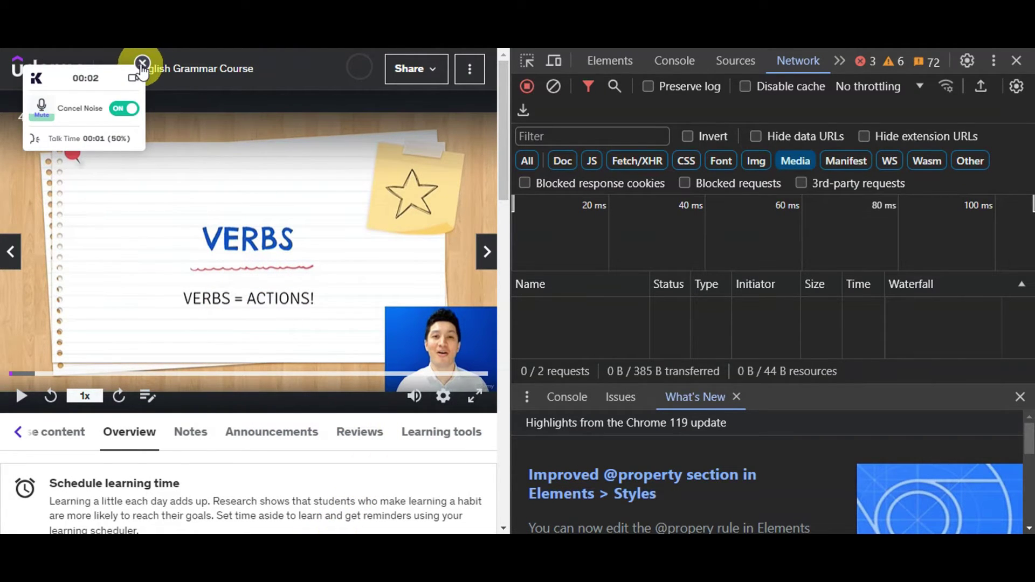
click(143, 63)
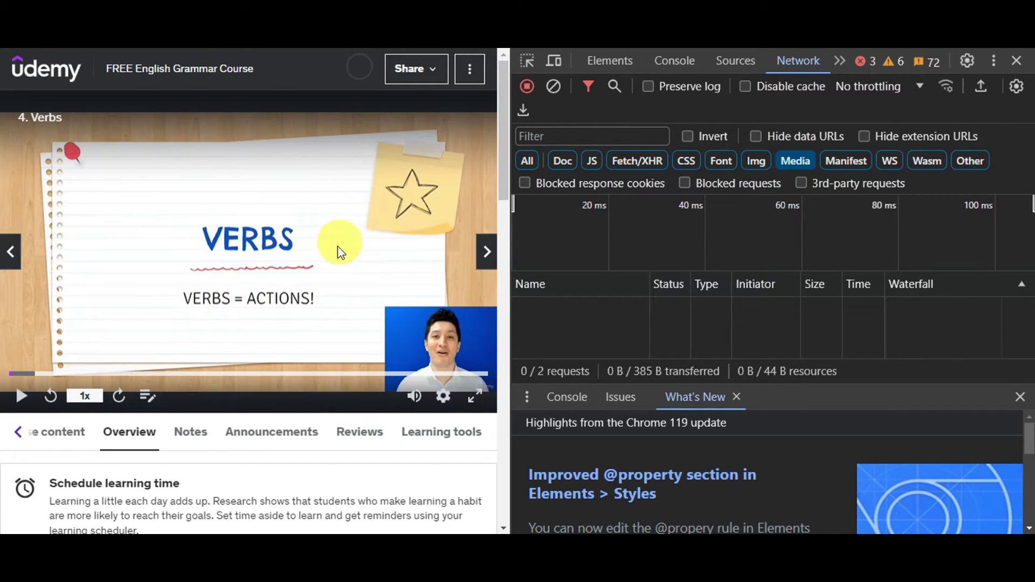
click(276, 248)
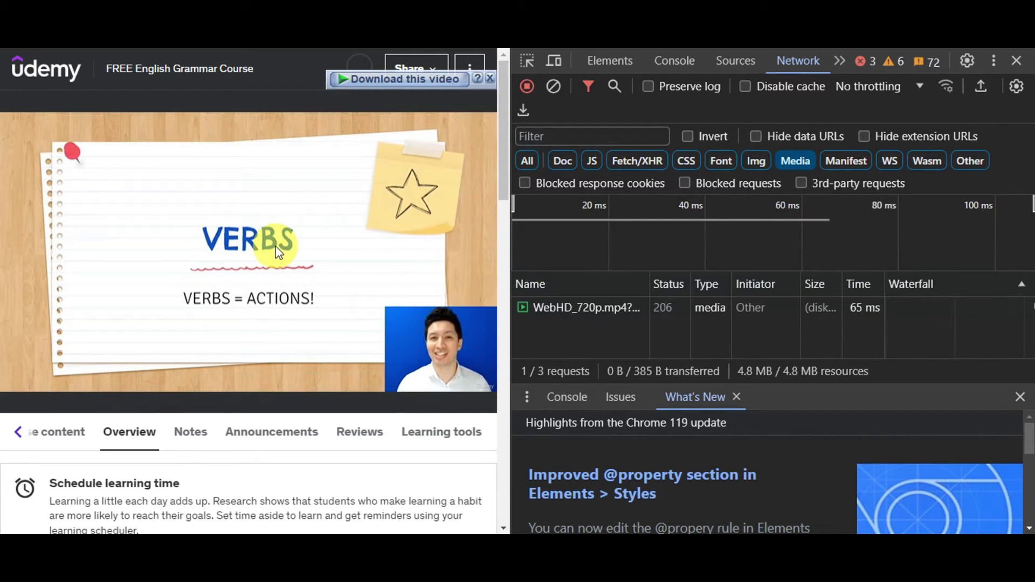
click(276, 247)
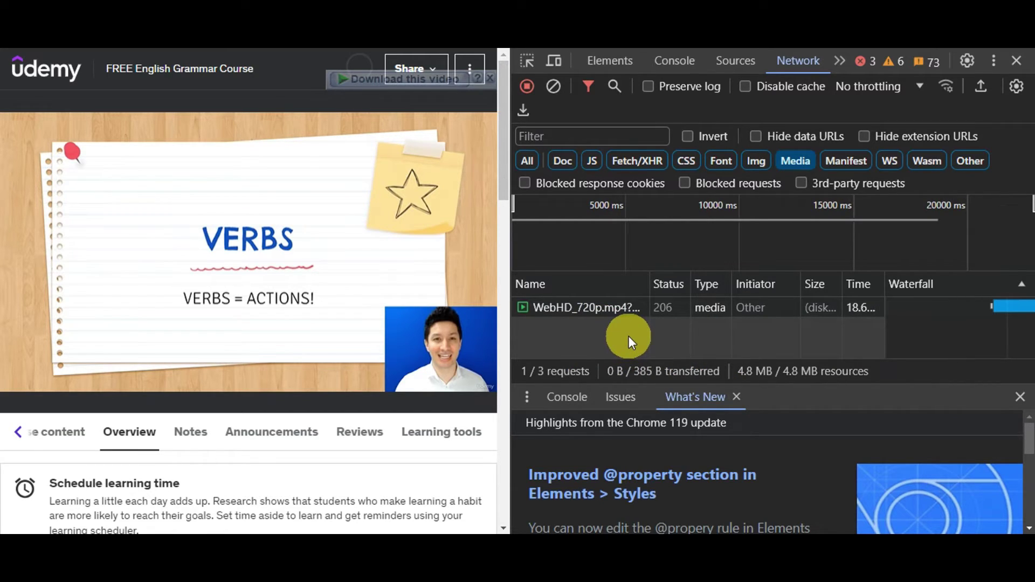
right_click(629, 307)
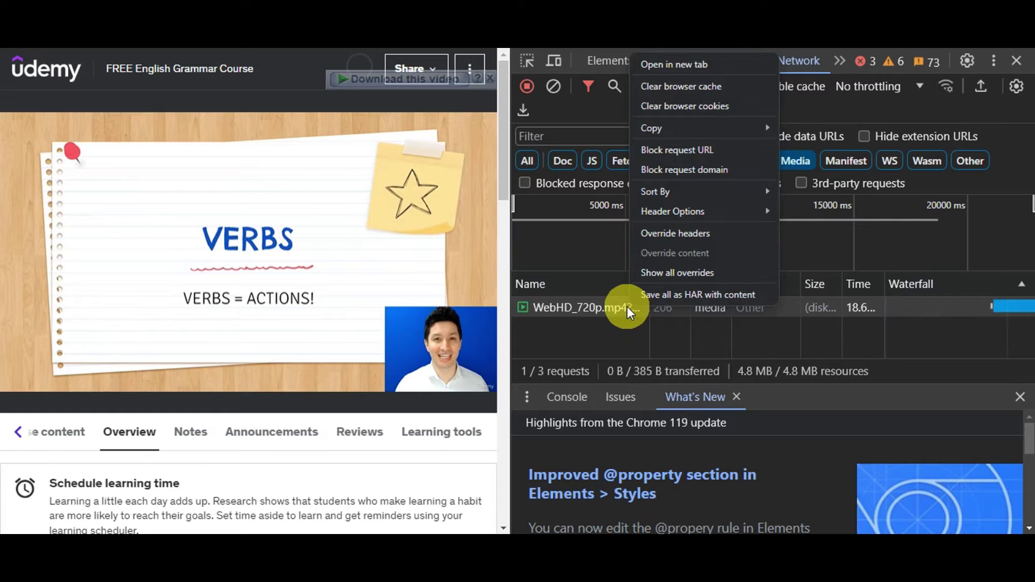
Open the WebHD_720p.mp4 request in a new tab and dismiss IDM's trial and registration prompts.
click(651, 66)
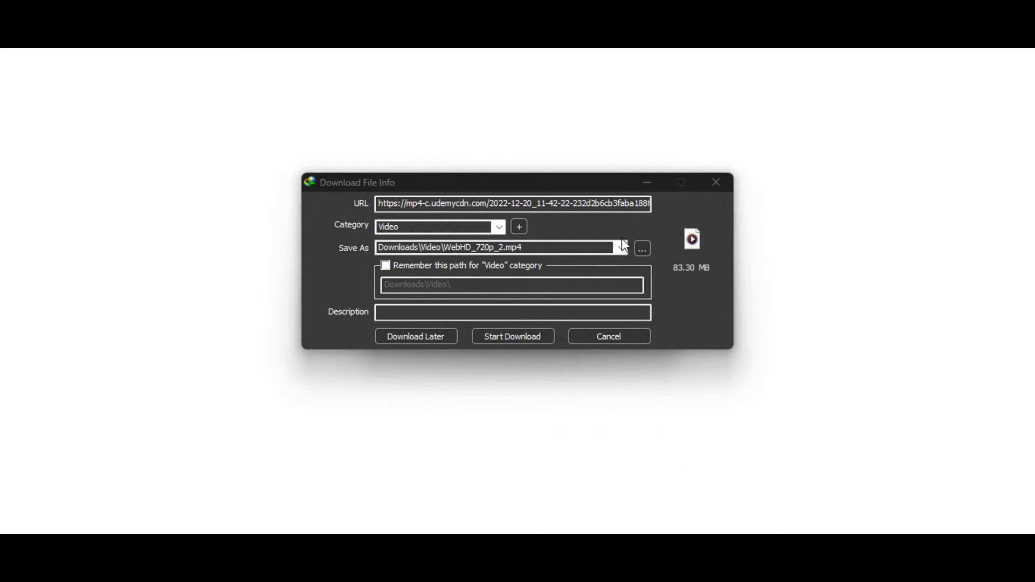
click(631, 341)
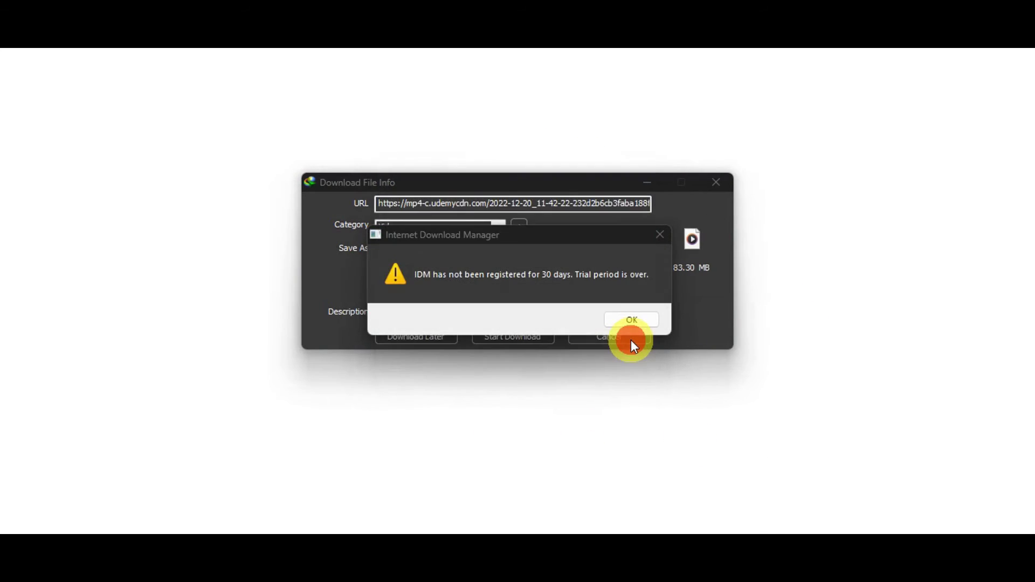
click(627, 320)
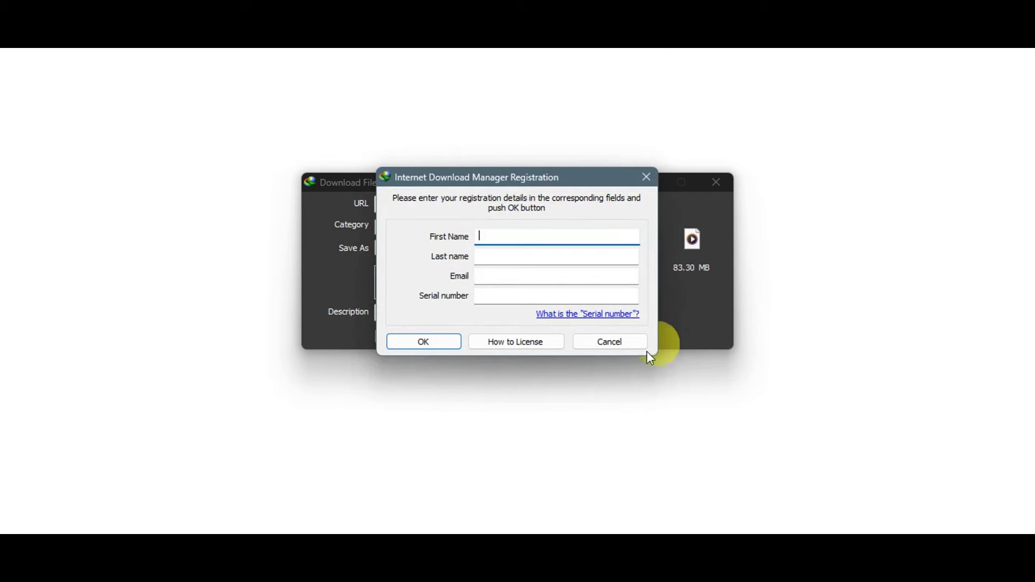
click(604, 339)
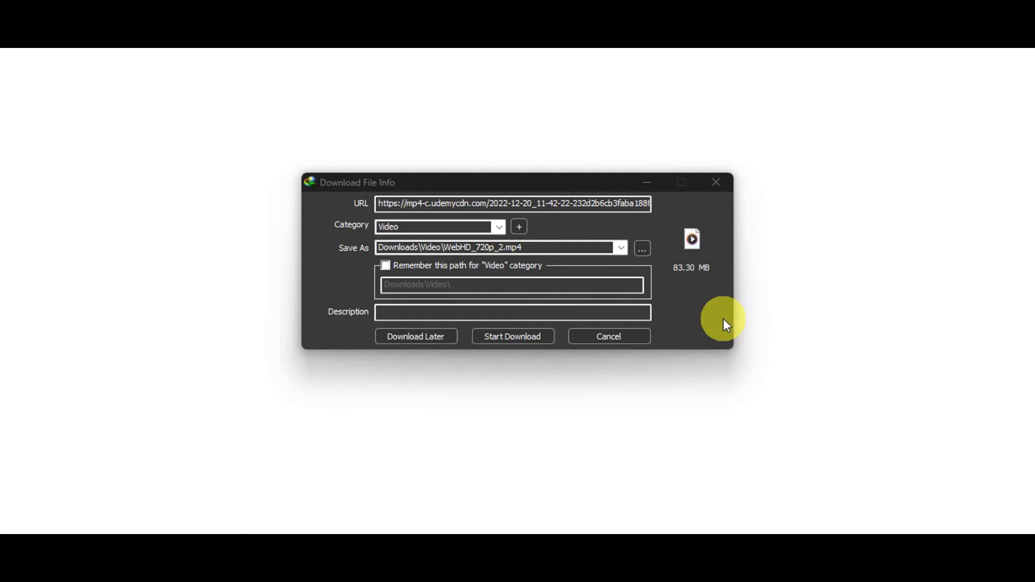
Start the 83.30 MB Verbs video download and dismiss IDM's download bar.
click(503, 336)
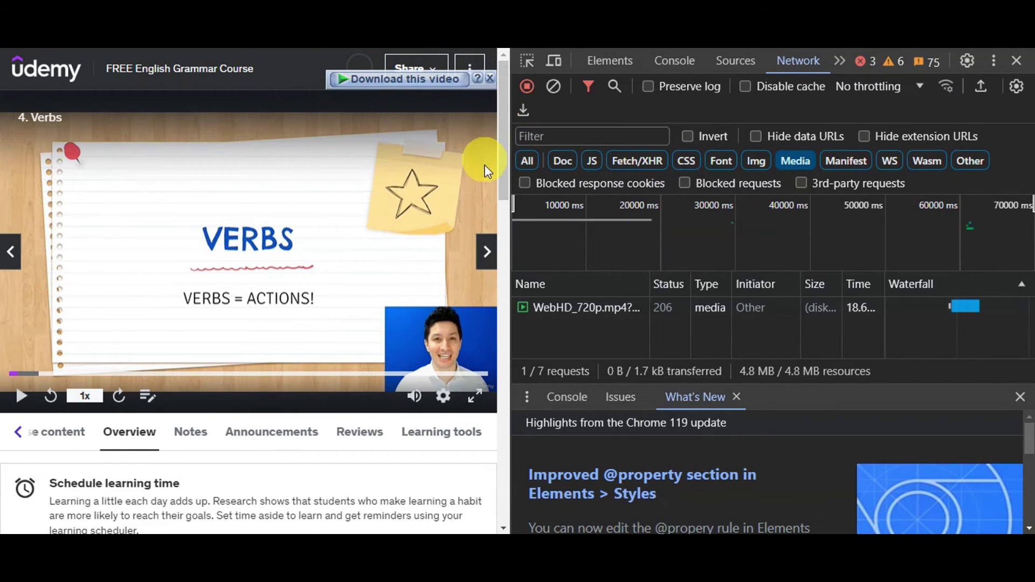
click(485, 80)
scroll(423, 323, down, 7)
scroll(426, 302, up, 7)
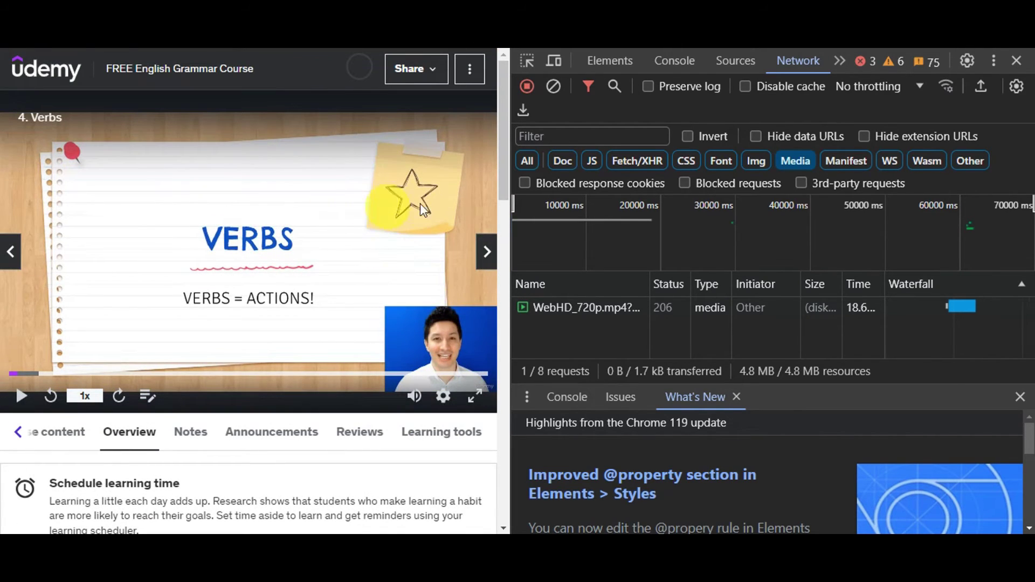
Move to the next item, skip the Verbs quiz, and pause the 5. Pronouns lecture.
click(487, 254)
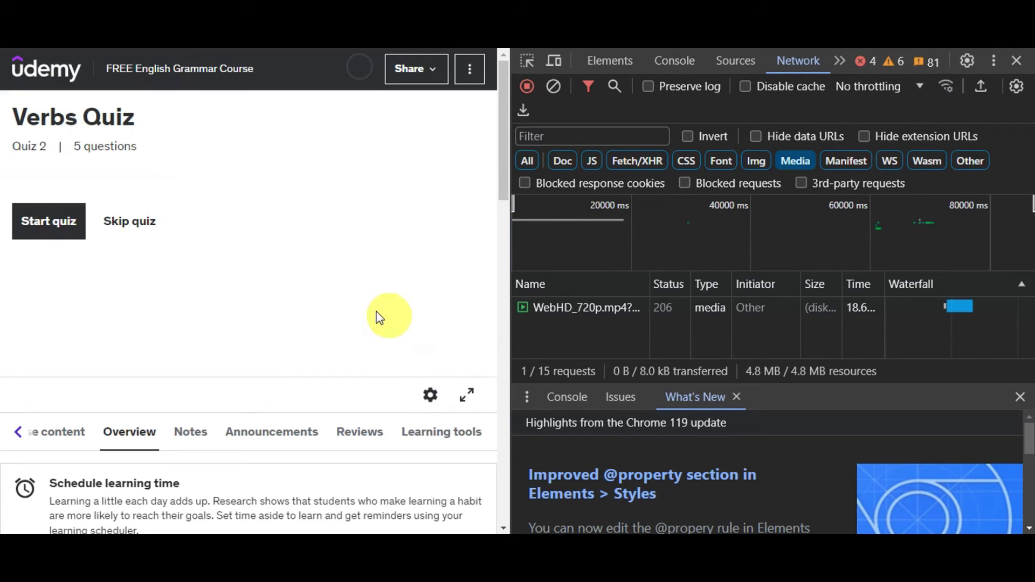
click(117, 223)
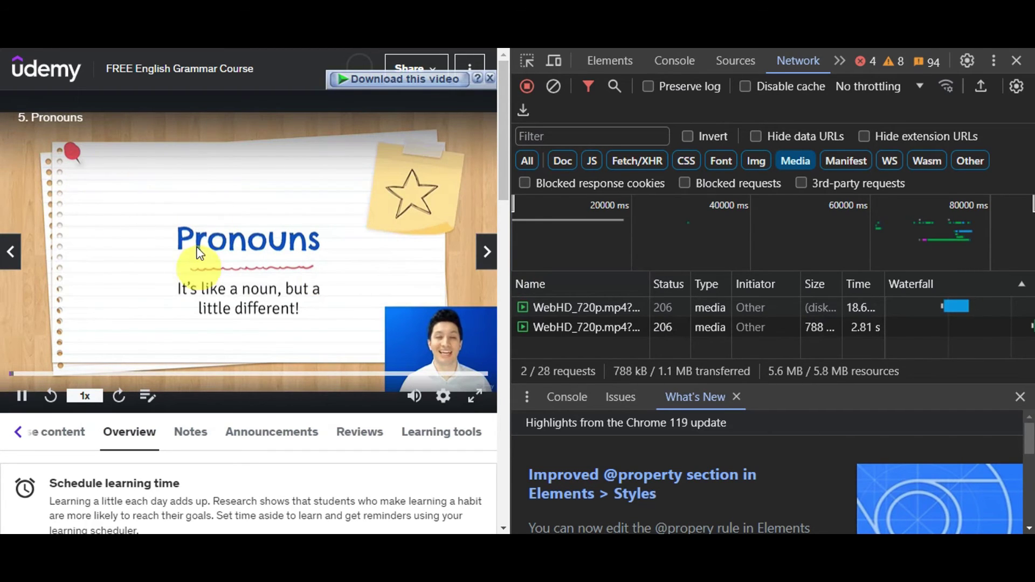
click(21, 396)
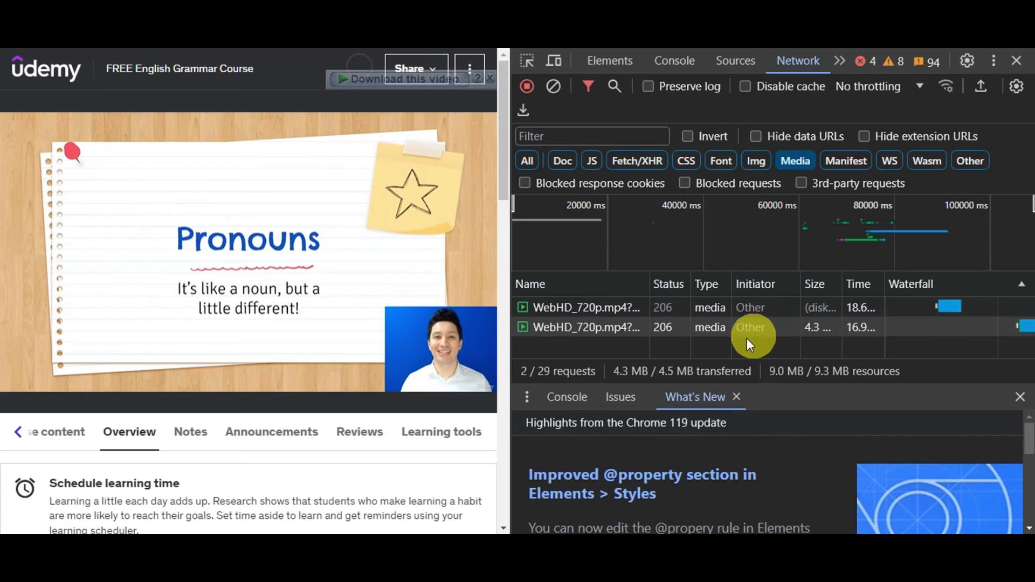
Right-click the Pronouns WebHD_720p.mp4 request, close the menu, and await IDM's download-complete notice.
right_click(713, 329)
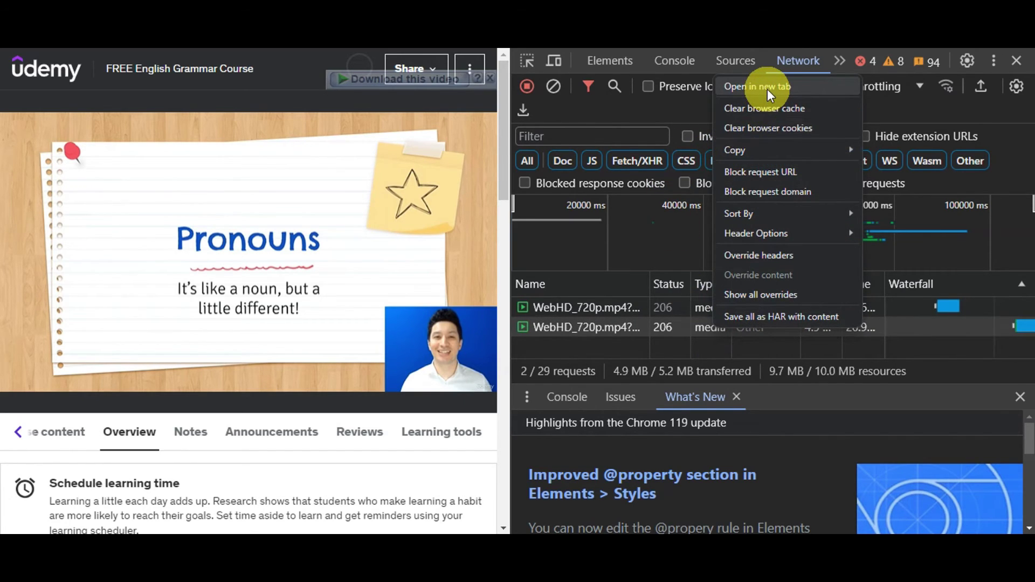
click(524, 349)
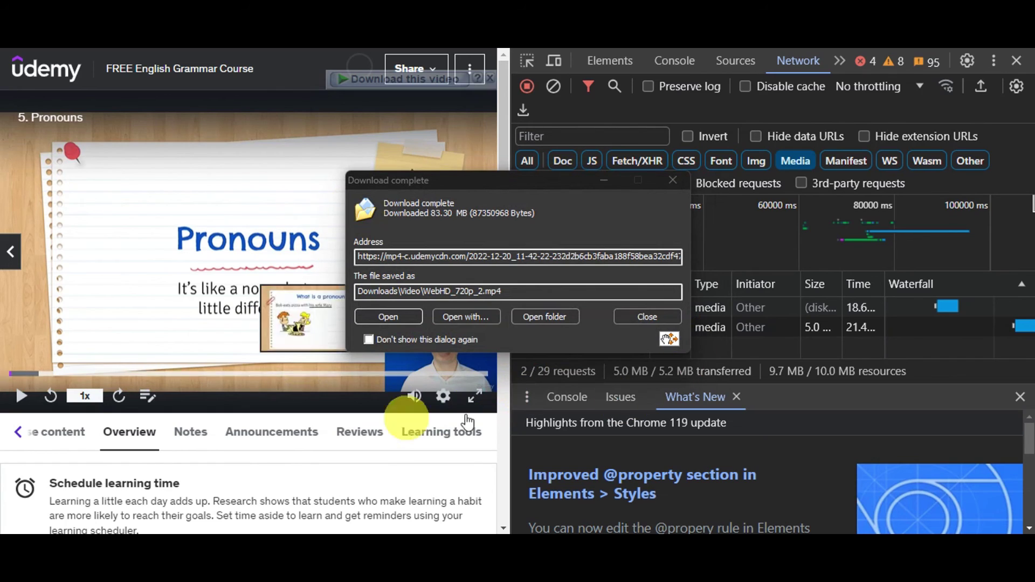
Open the downloaded WebHD_720p_2 video, play the Verbs lecture briefly, pause, and close Media Player.
click(397, 317)
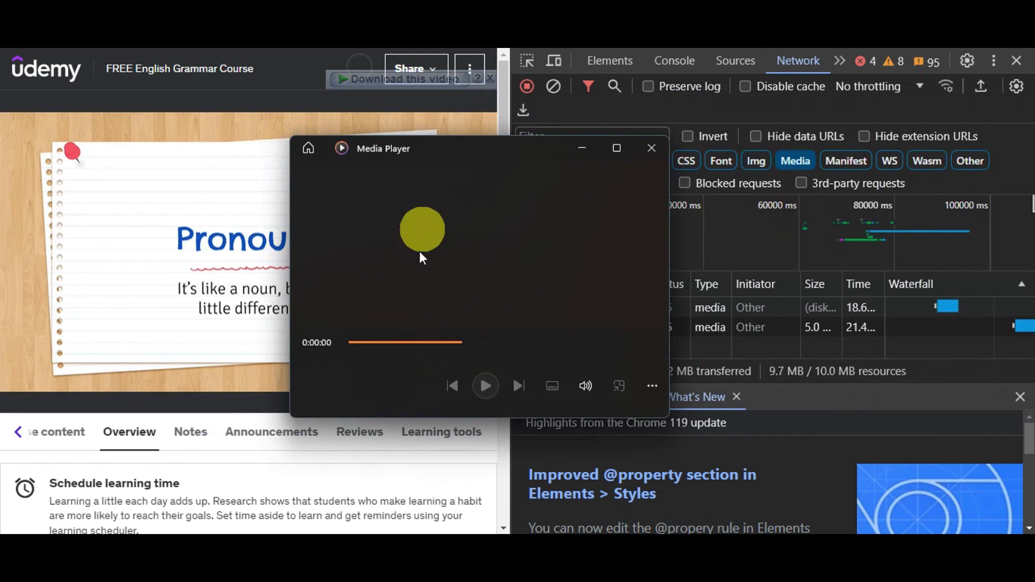
click(485, 385)
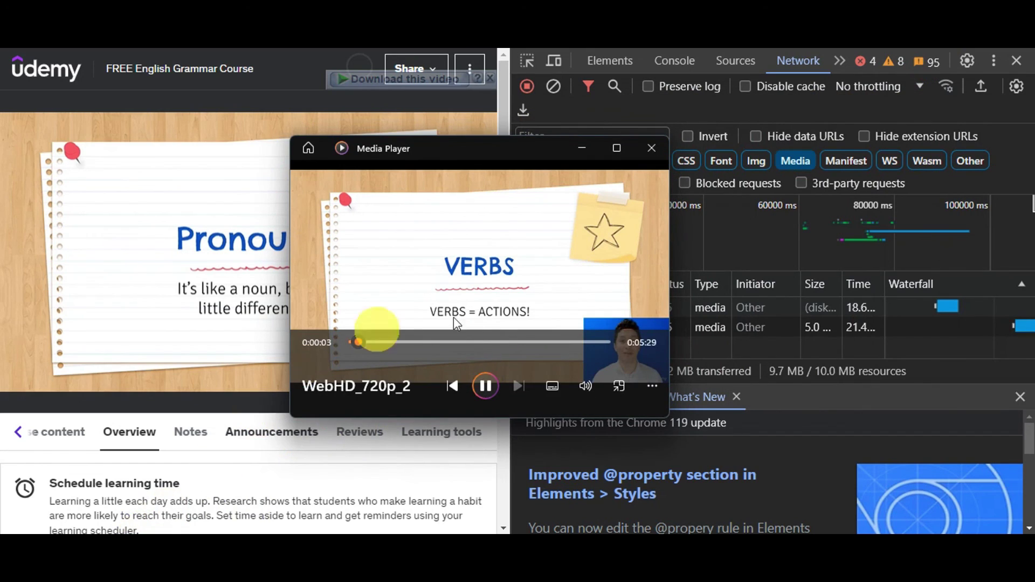
click(484, 386)
click(654, 155)
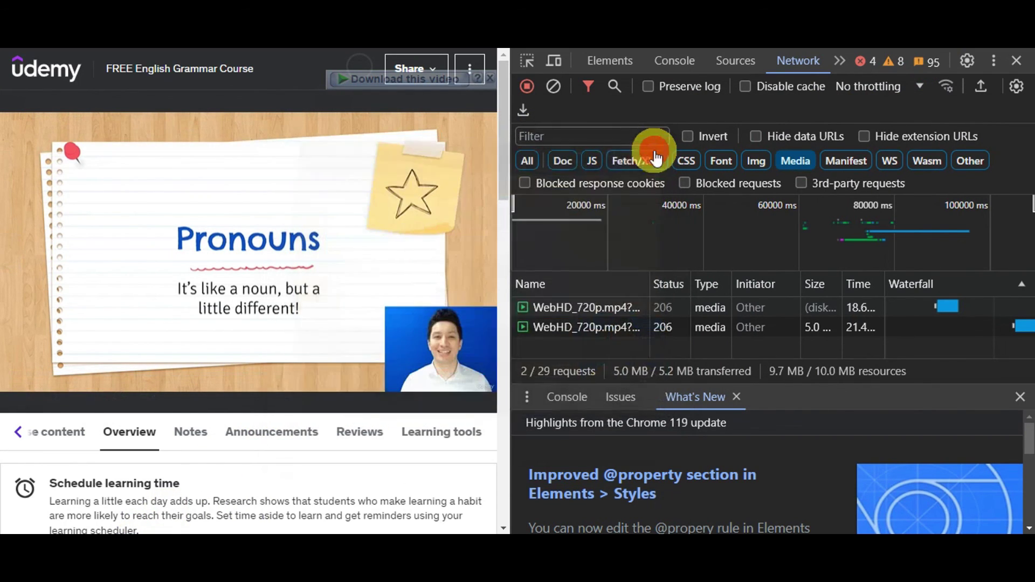